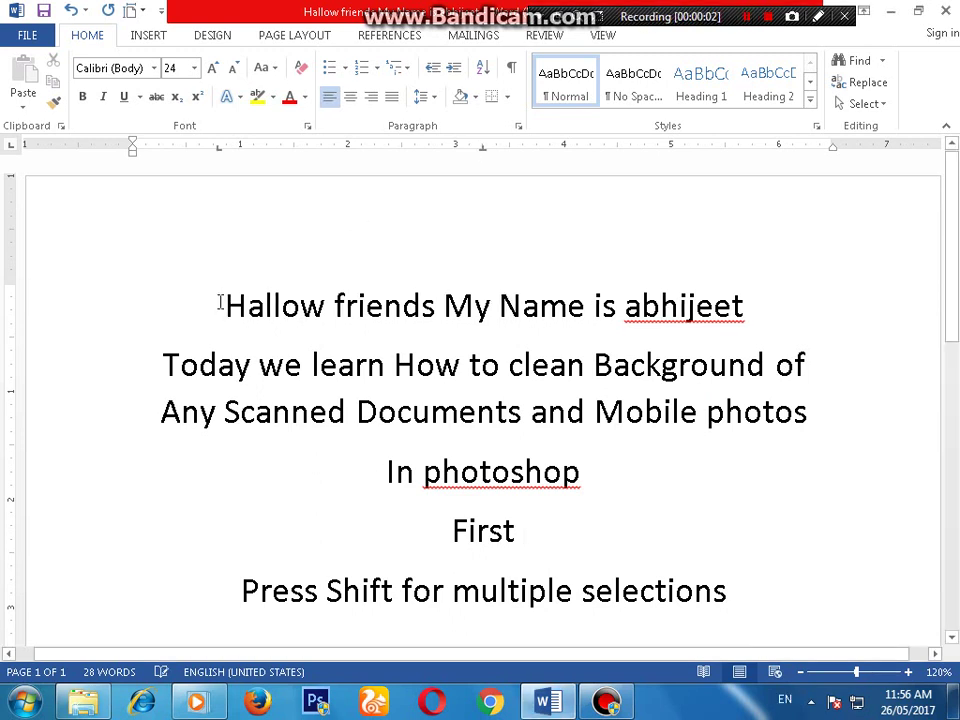
- Highlight each notes line in turn, from the greeting down to the word First
drag(221, 303, 677, 313)
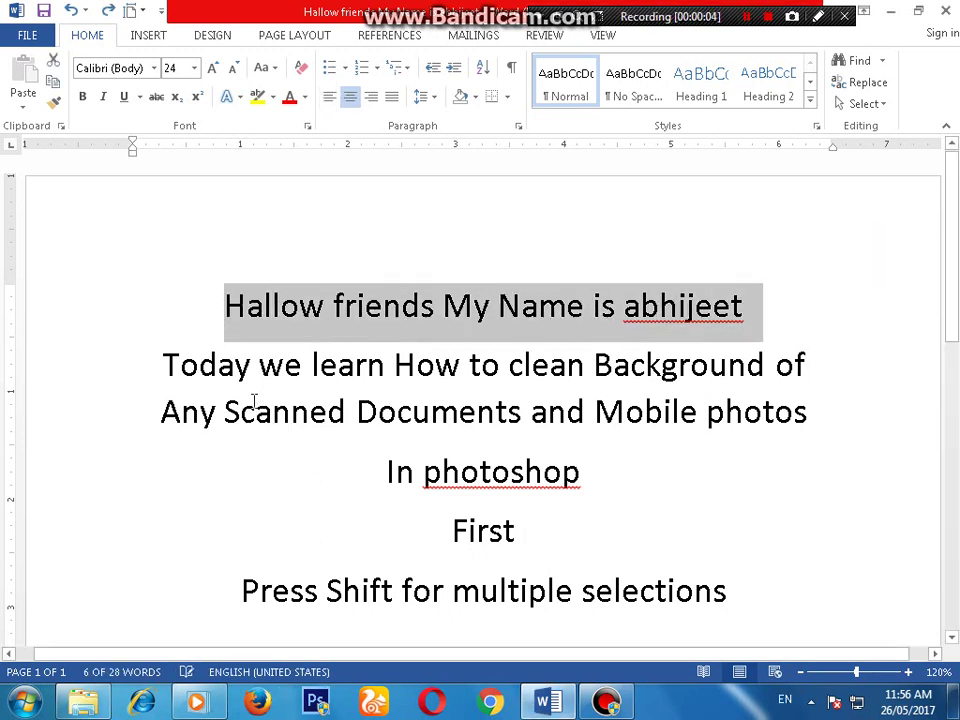
drag(164, 366, 798, 344)
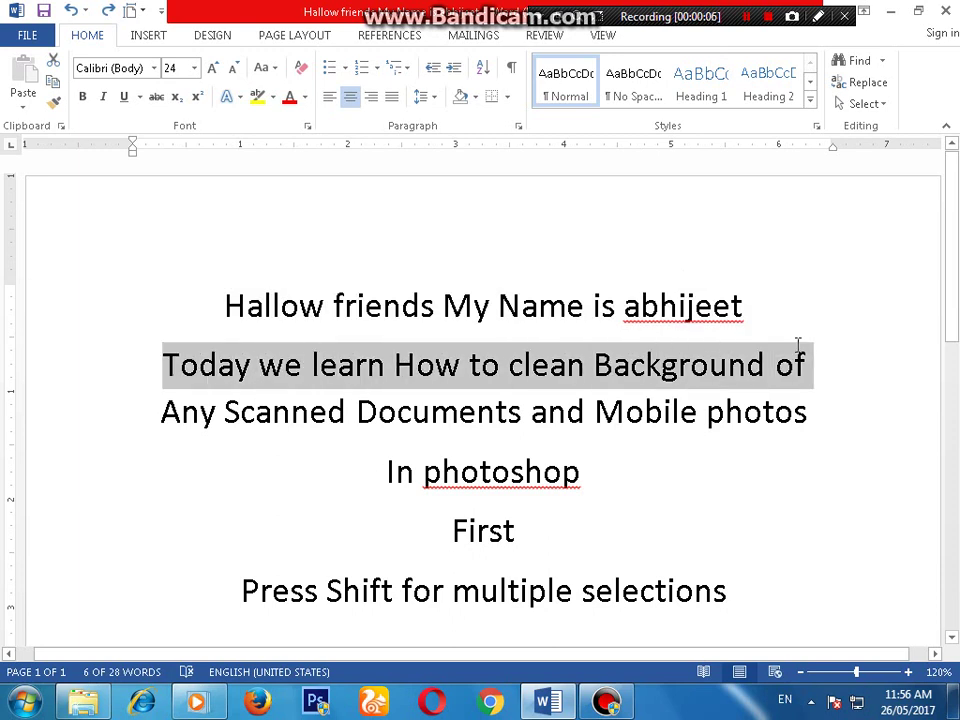
click(170, 411)
drag(141, 407, 775, 418)
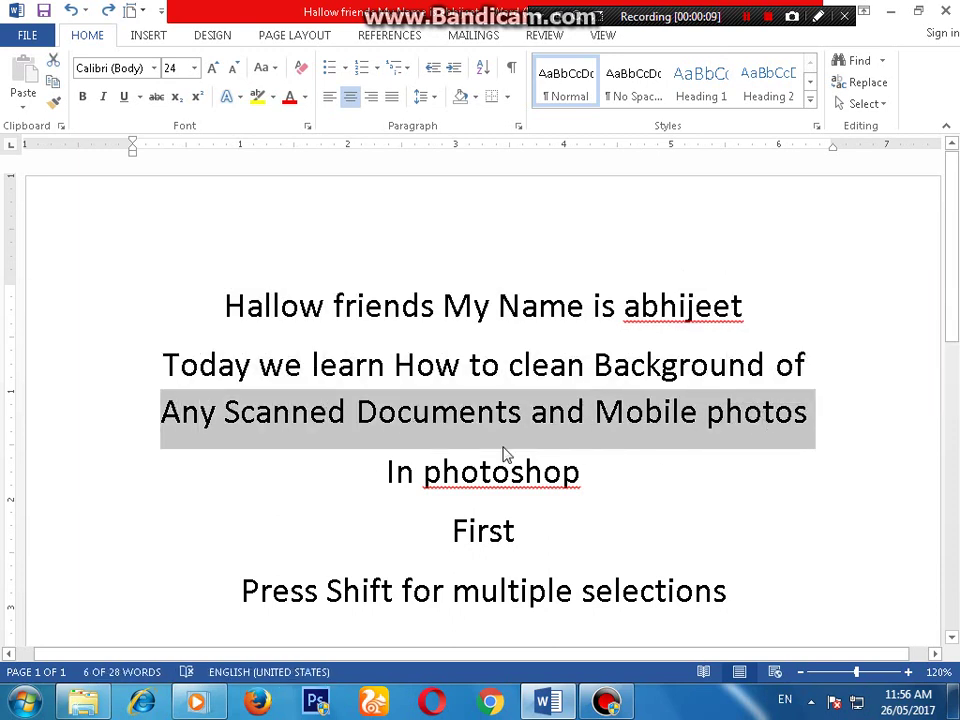
drag(382, 472, 563, 474)
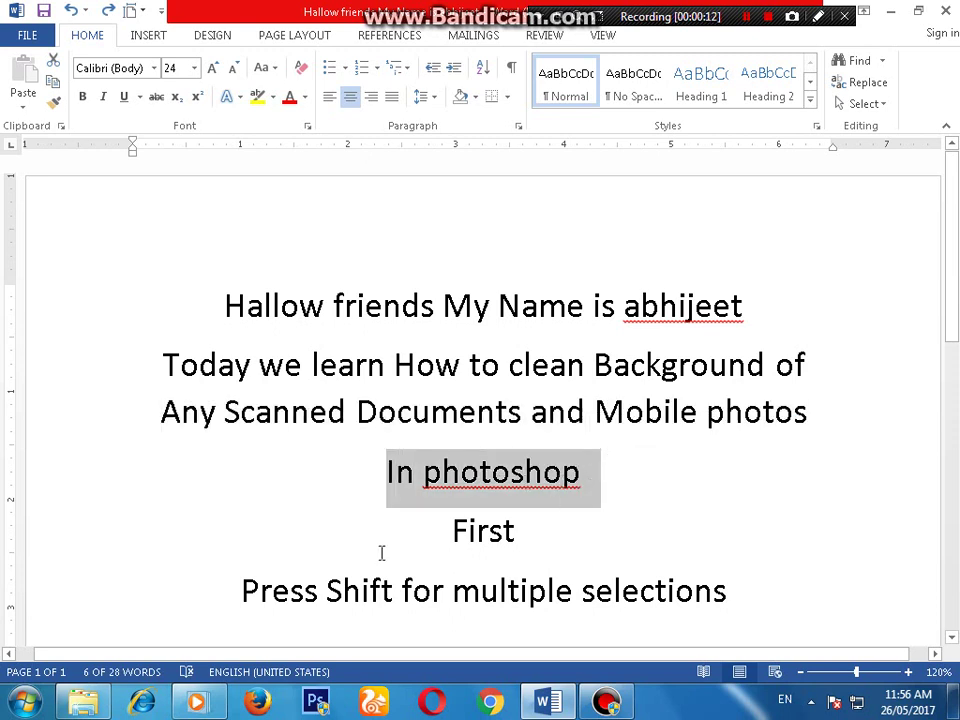
drag(452, 531, 549, 542)
- Extend the line to read 'First open file in Photoshop', with a capital P
click(551, 534)
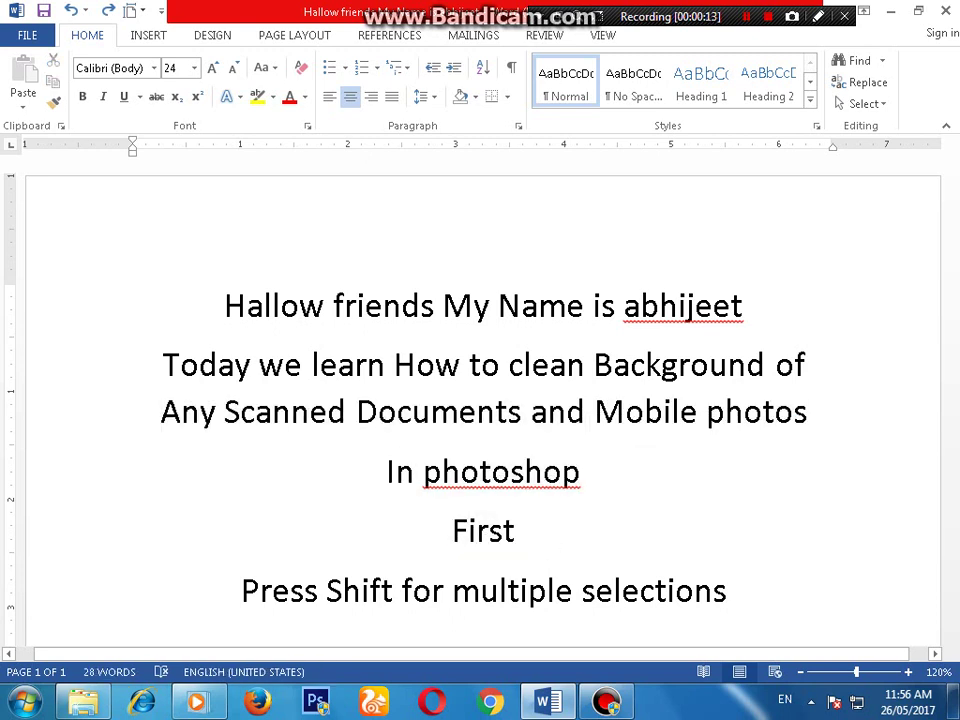
text(open )
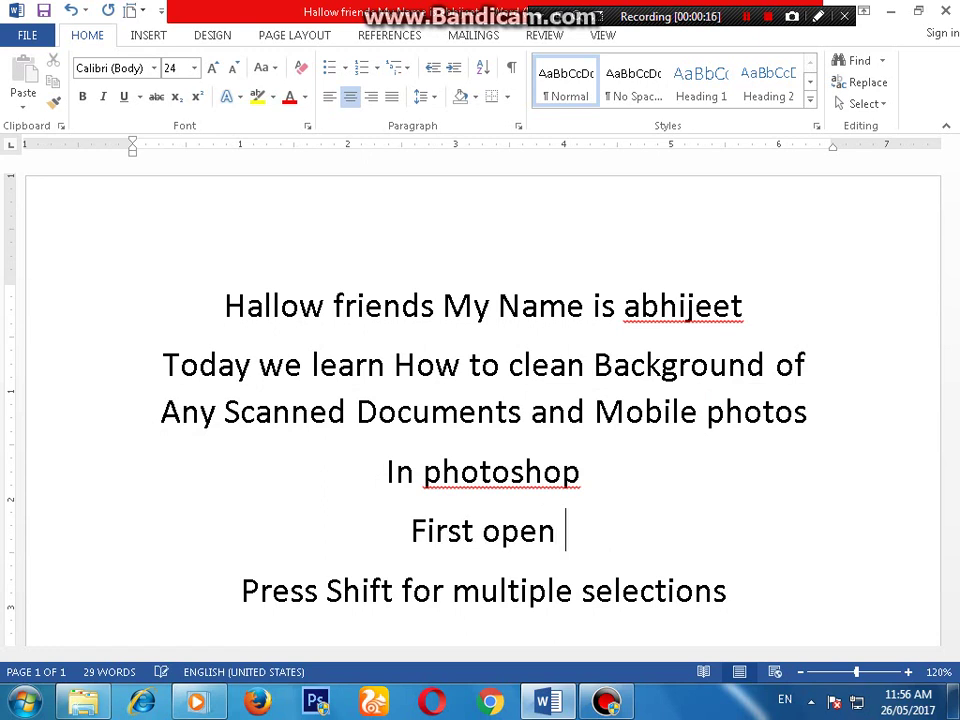
text(file i)
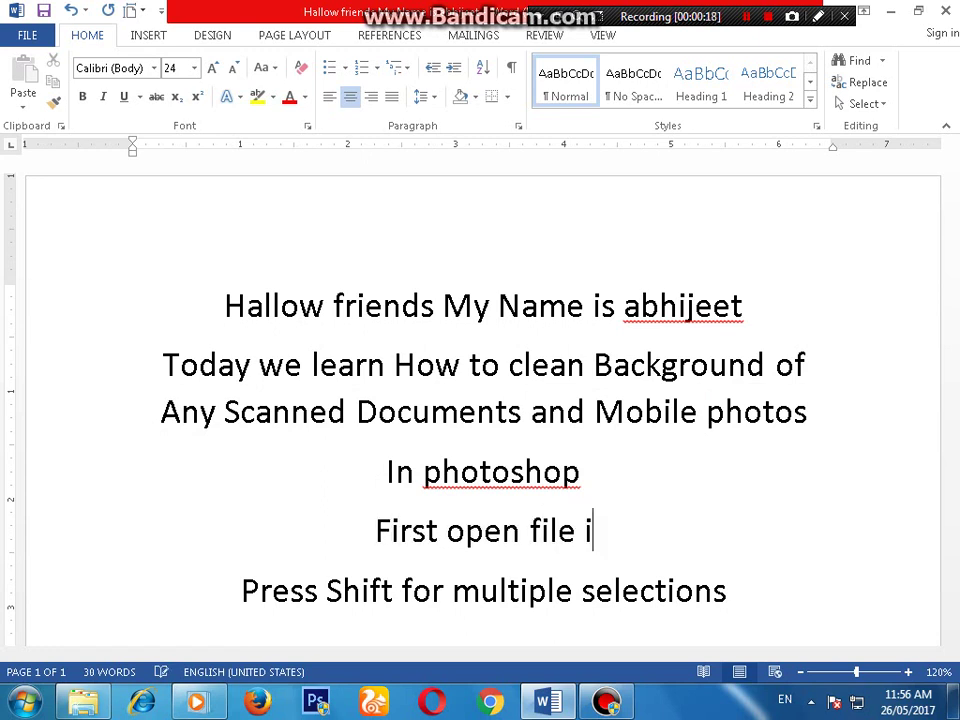
text(n photo)
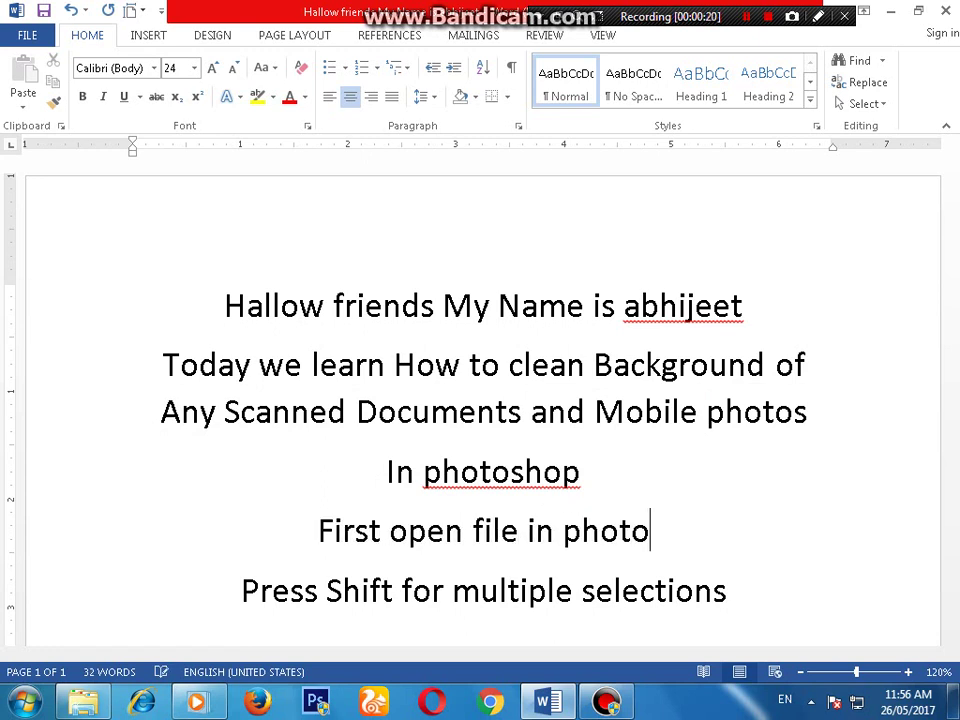
text(shop)
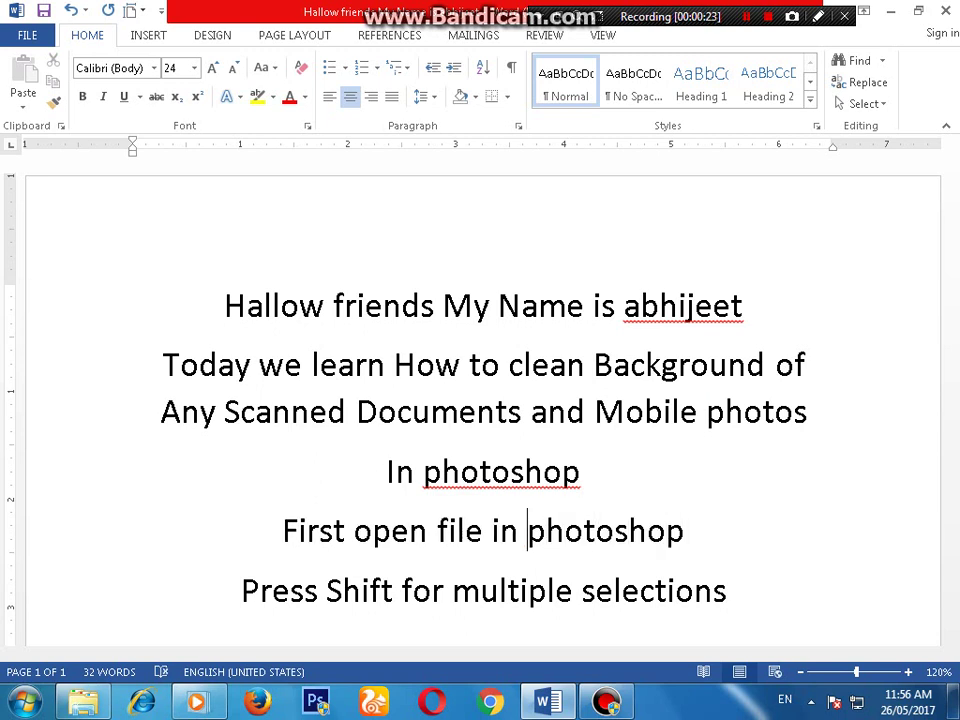
key(shift+Right)
text(P)
click(598, 588)
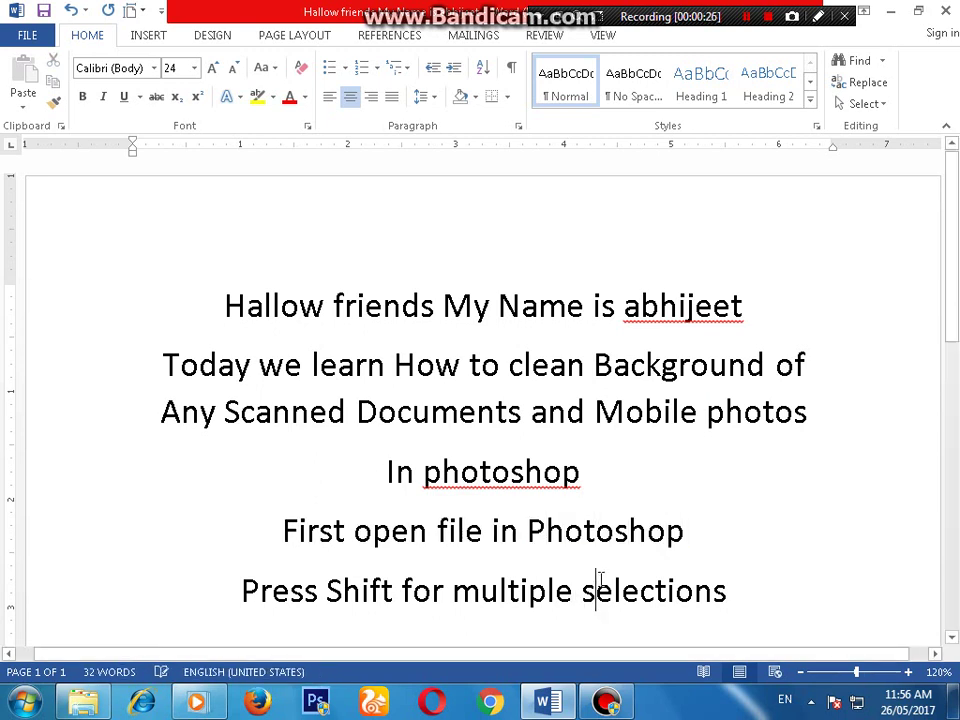
click(893, 11)
- Open the desktop image P1000481 with Adobe Photoshop CS6
right_click(851, 242)
mouse_move(746, 295)
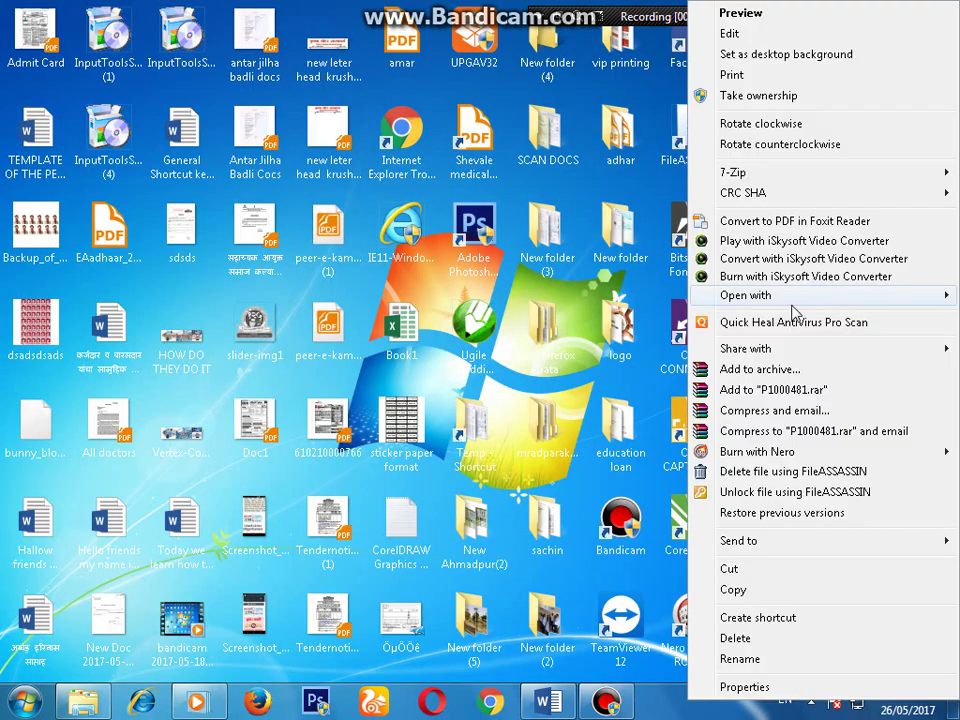
click(340, 235)
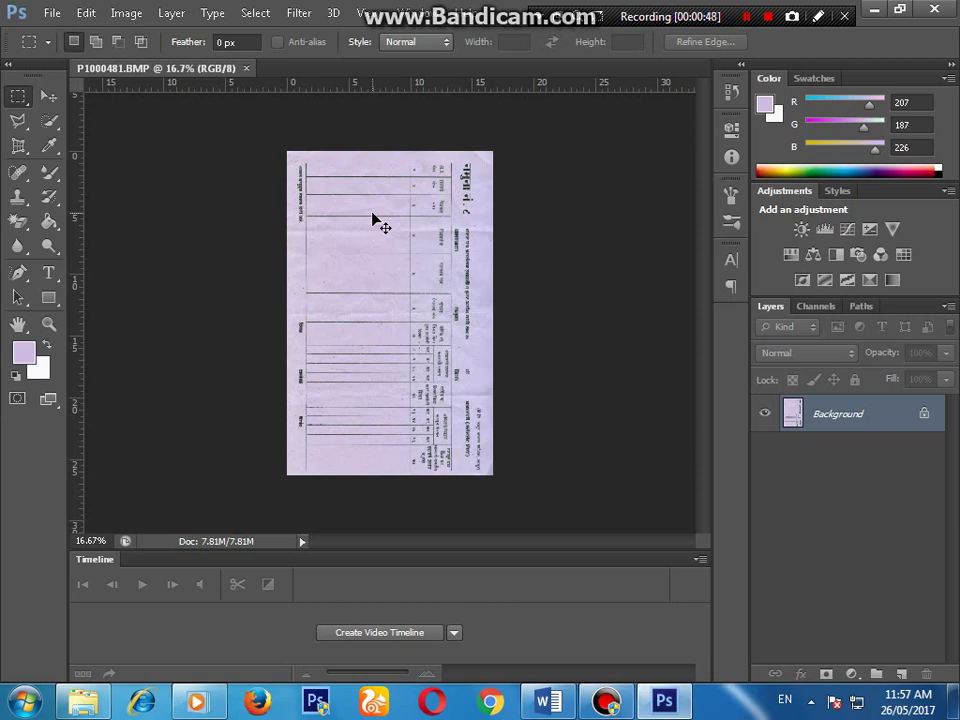
- Zoom the scan to 33.3% and start a Select > Color Range selection
key(ctrl+plus)
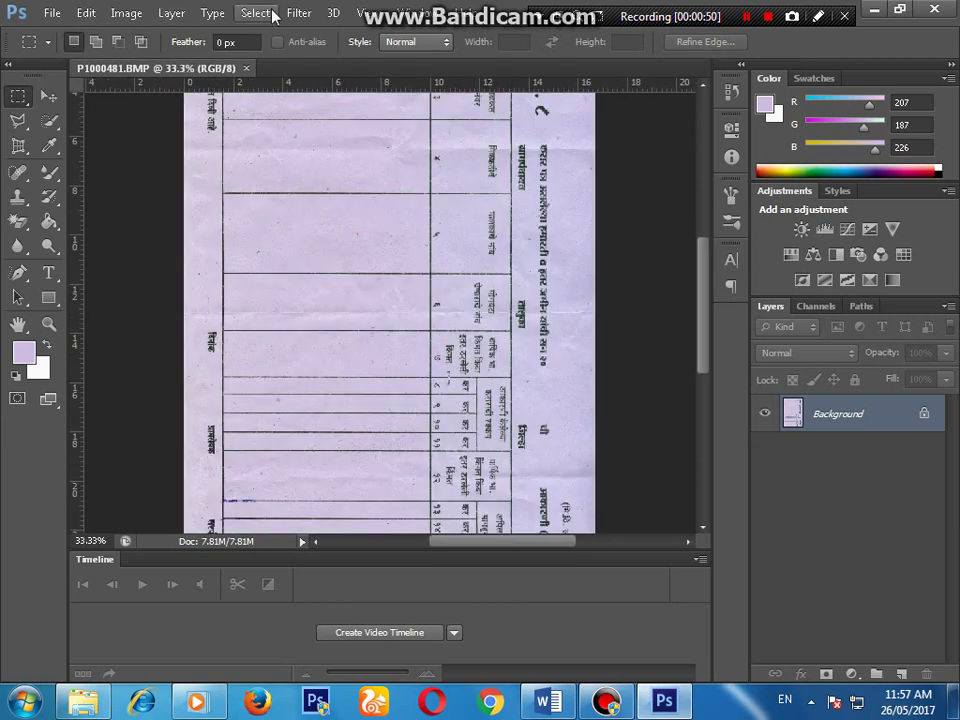
click(262, 13)
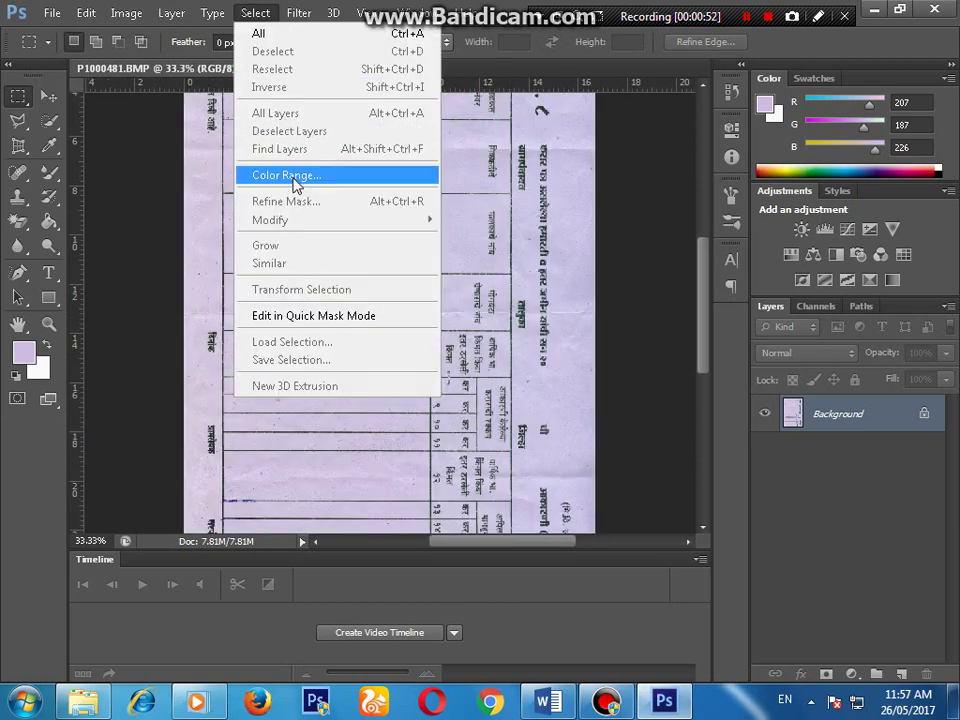
click(287, 175)
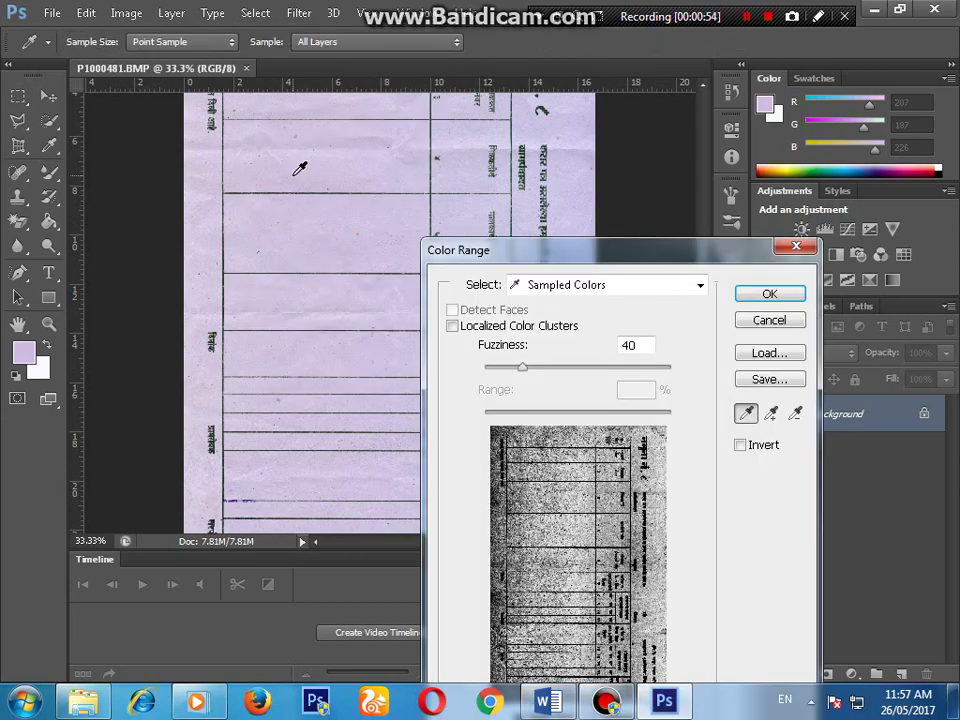
- Highlight the 'Press Shift for multiple selections' note in Word, then return to Photoshop
click(546, 703)
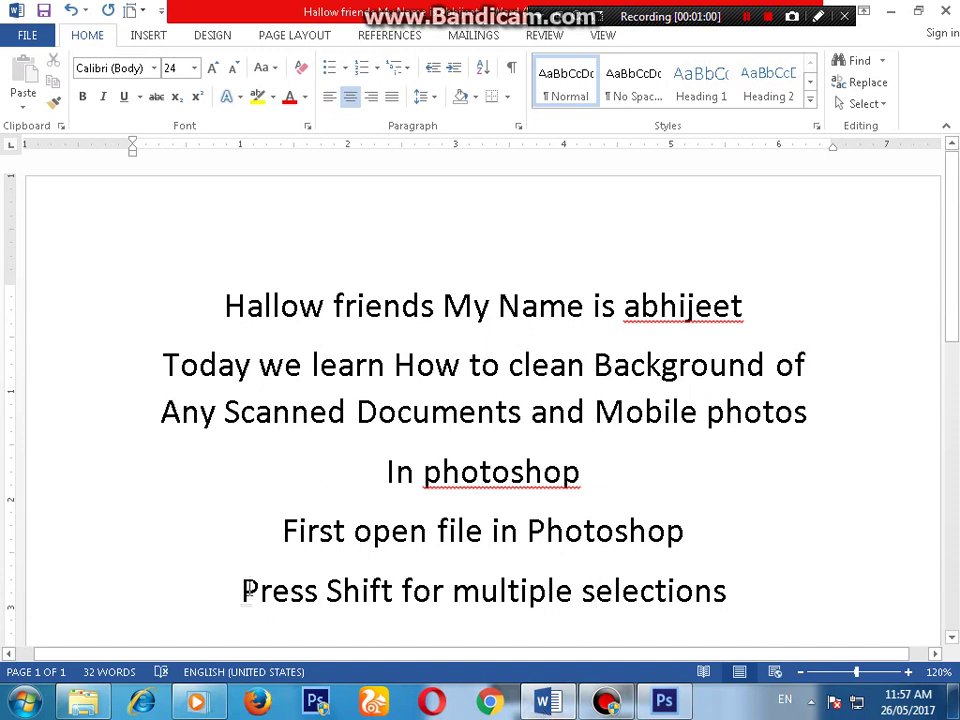
triple_click(345, 593)
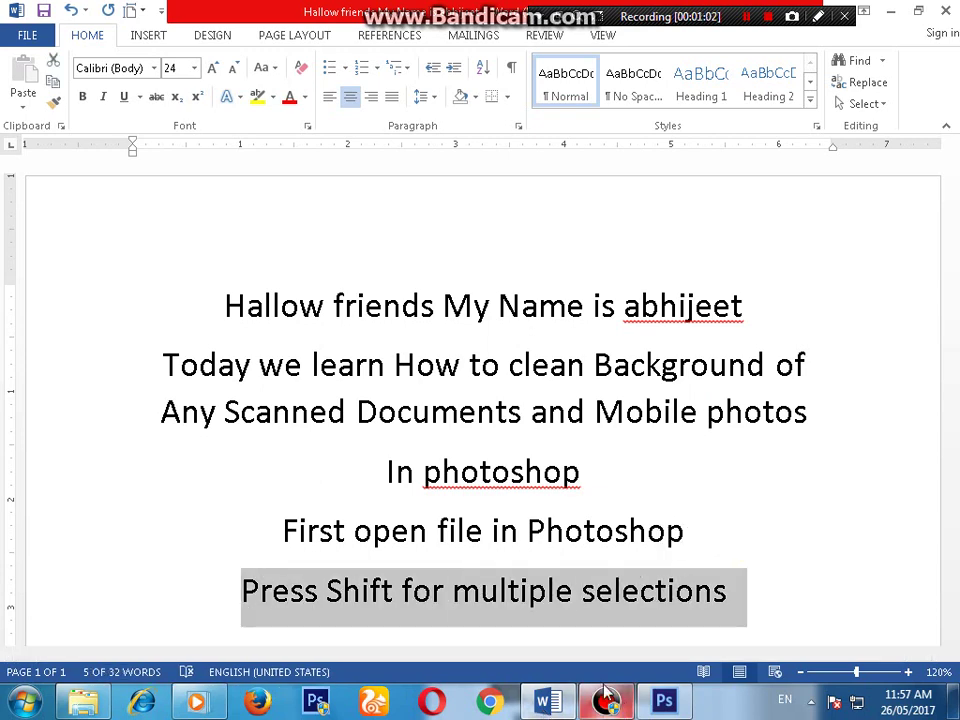
click(664, 703)
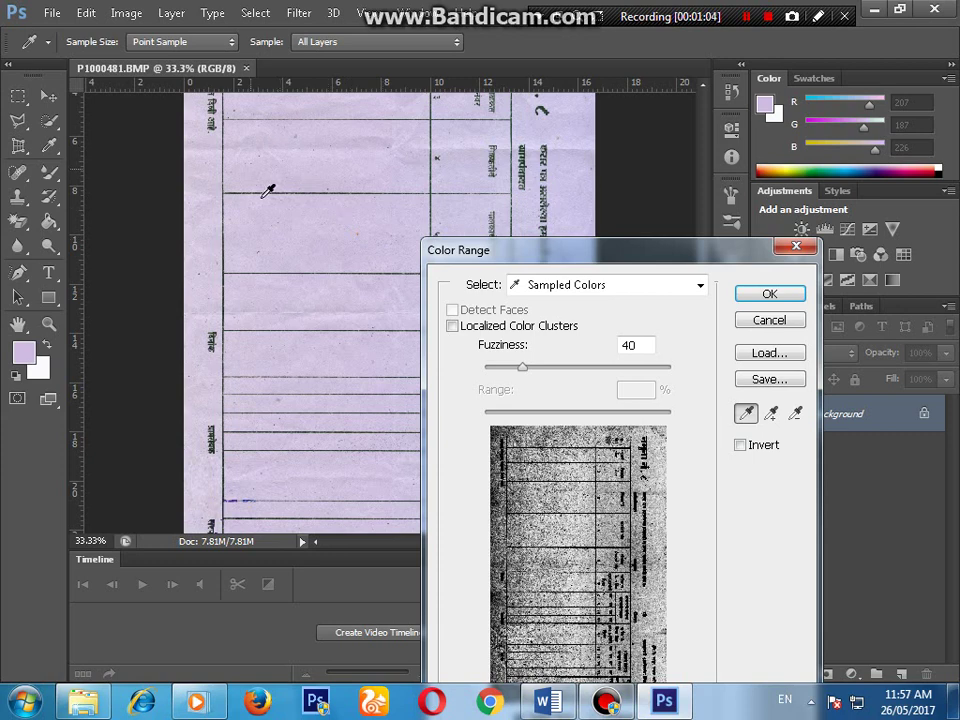
- Sample three purple background shades and accept the Color Range selection at Fuzziness 40
click(352, 229)
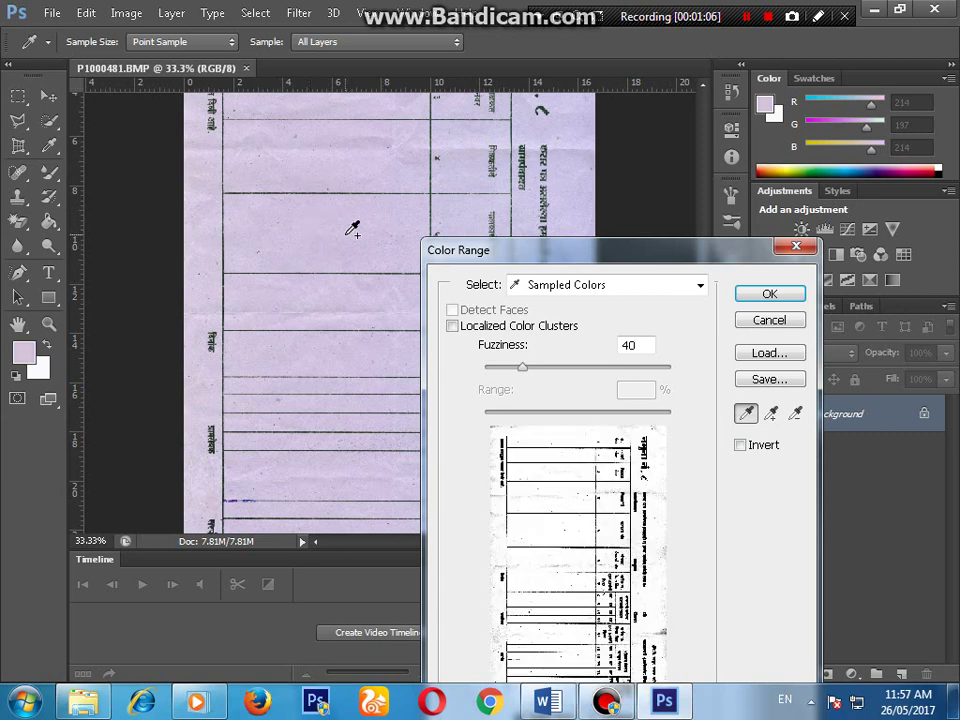
click(275, 152)
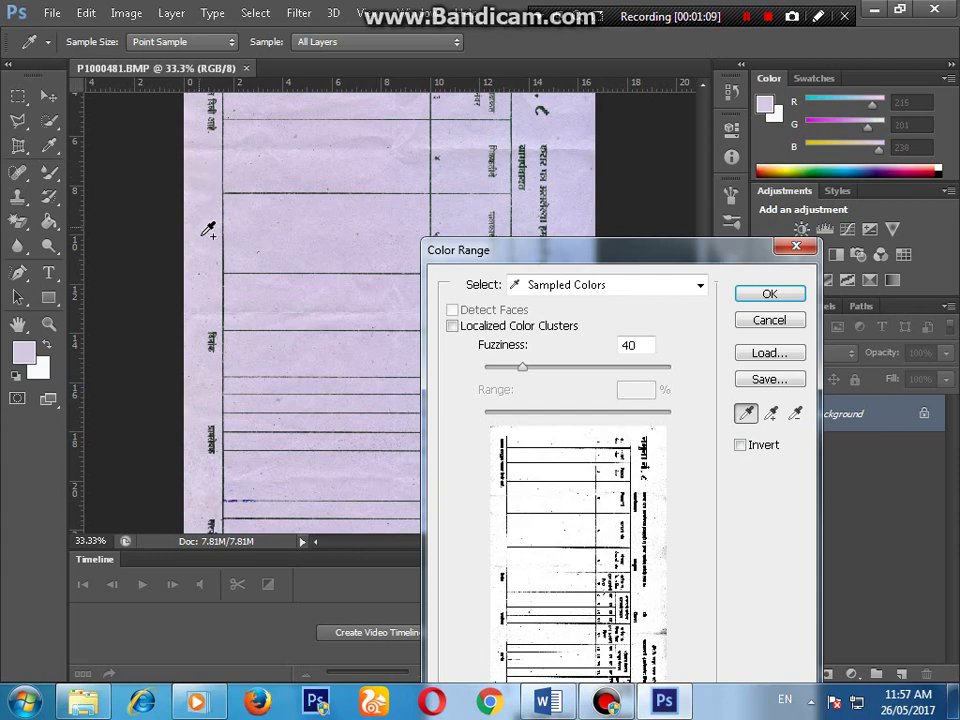
click(217, 268)
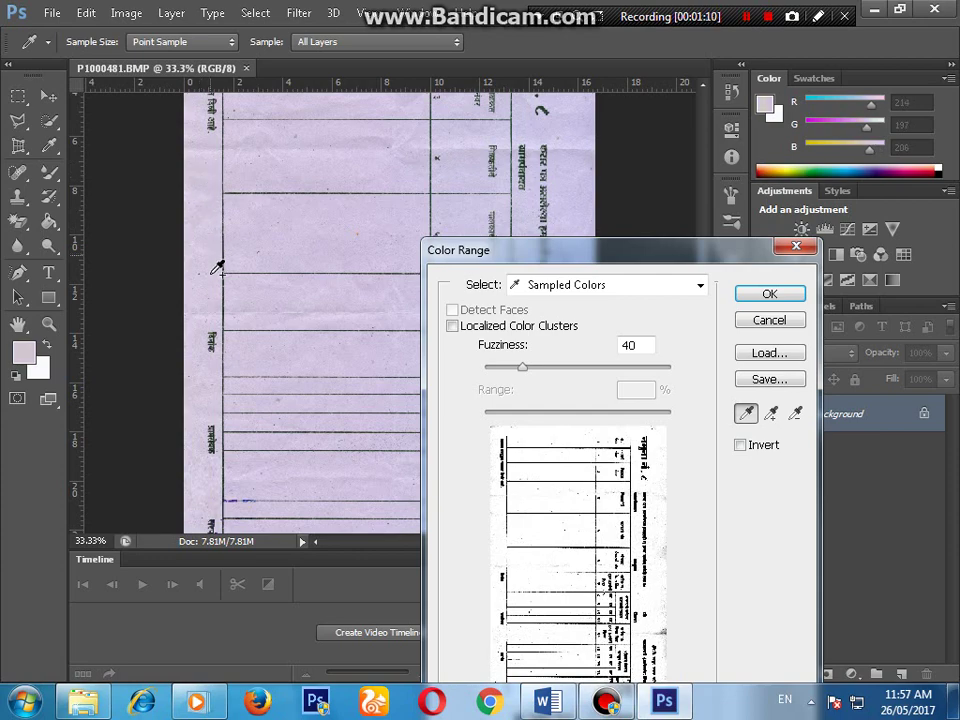
click(774, 299)
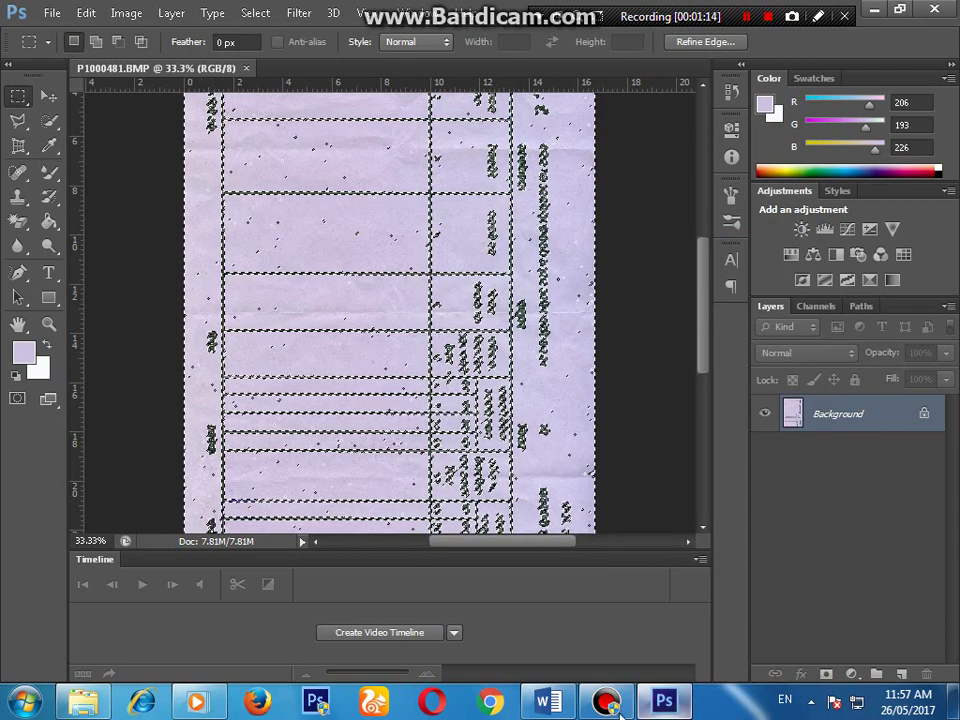
click(550, 702)
- Start a new line after 'selections' reading 'And press delete'
click(726, 601)
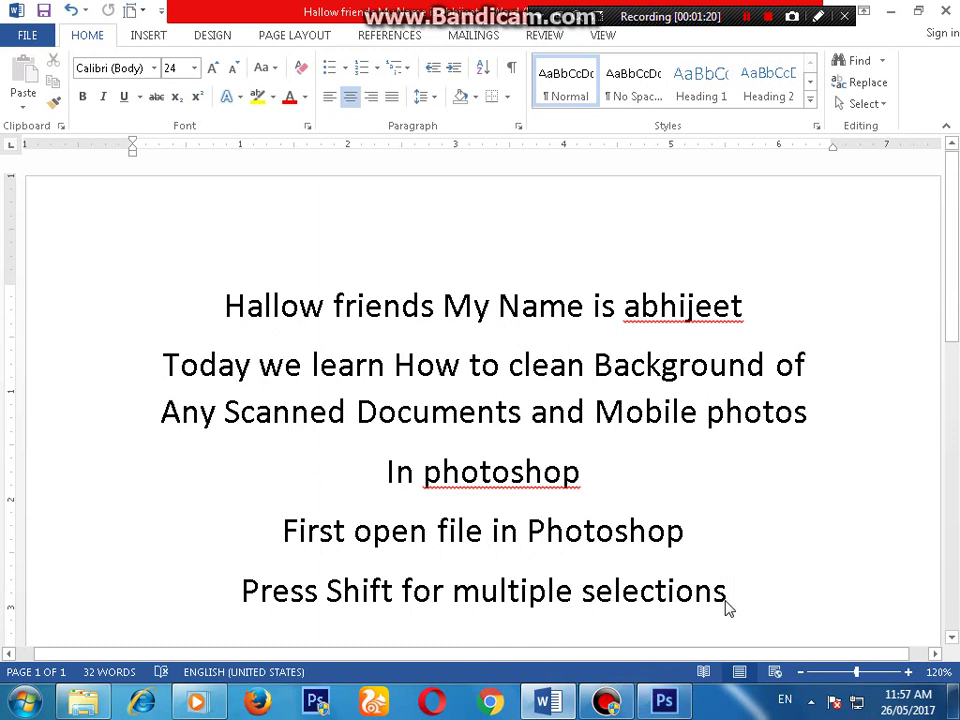
key(Return)
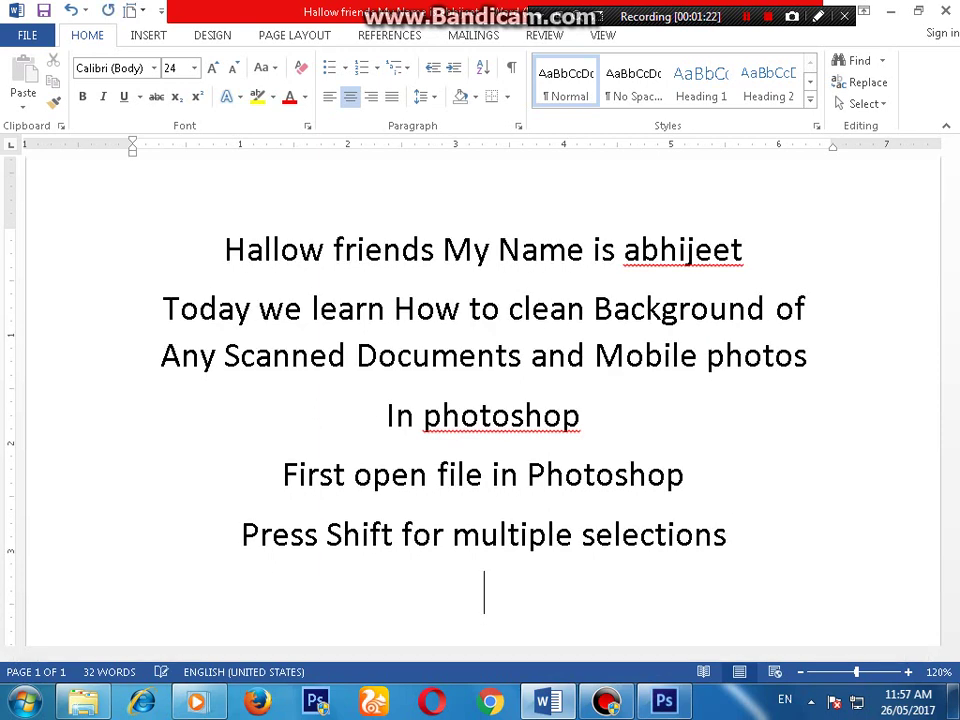
text(and)
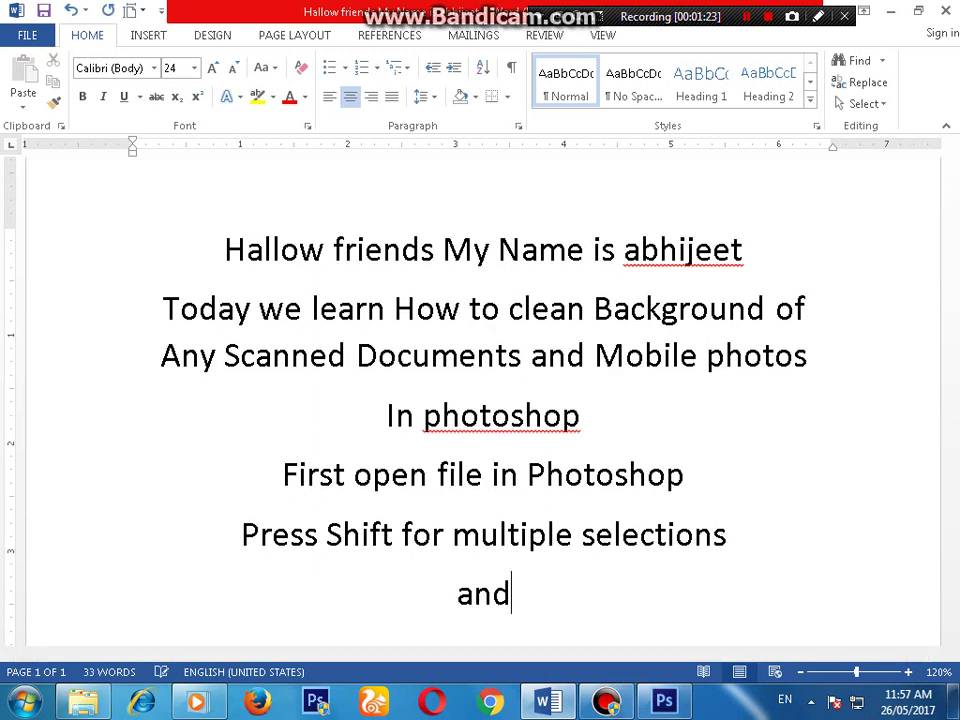
text(And press de)
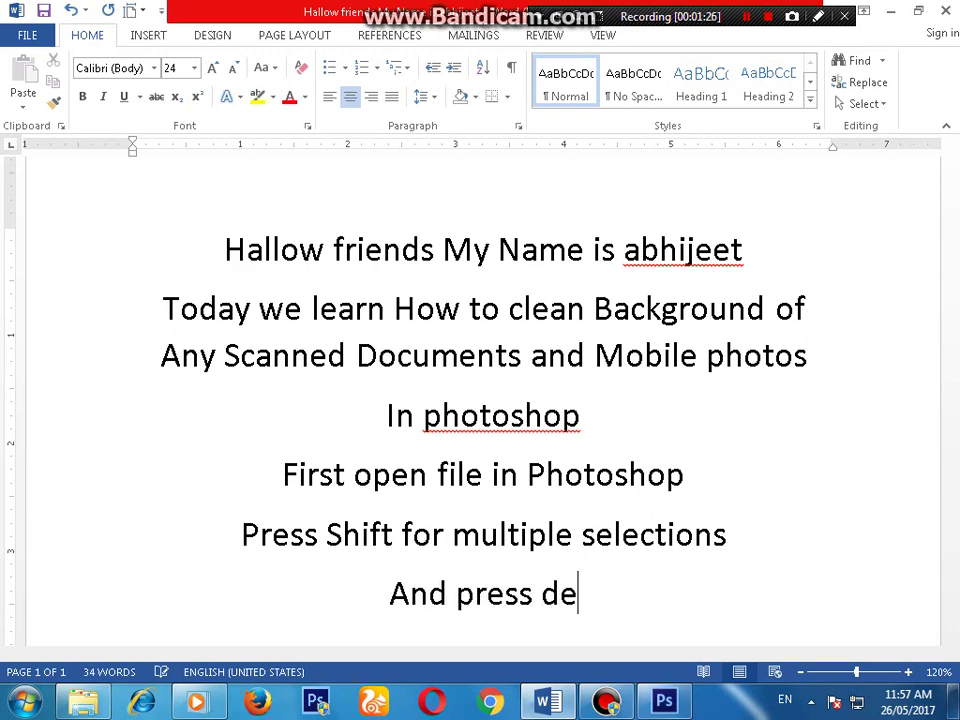
text(lete)
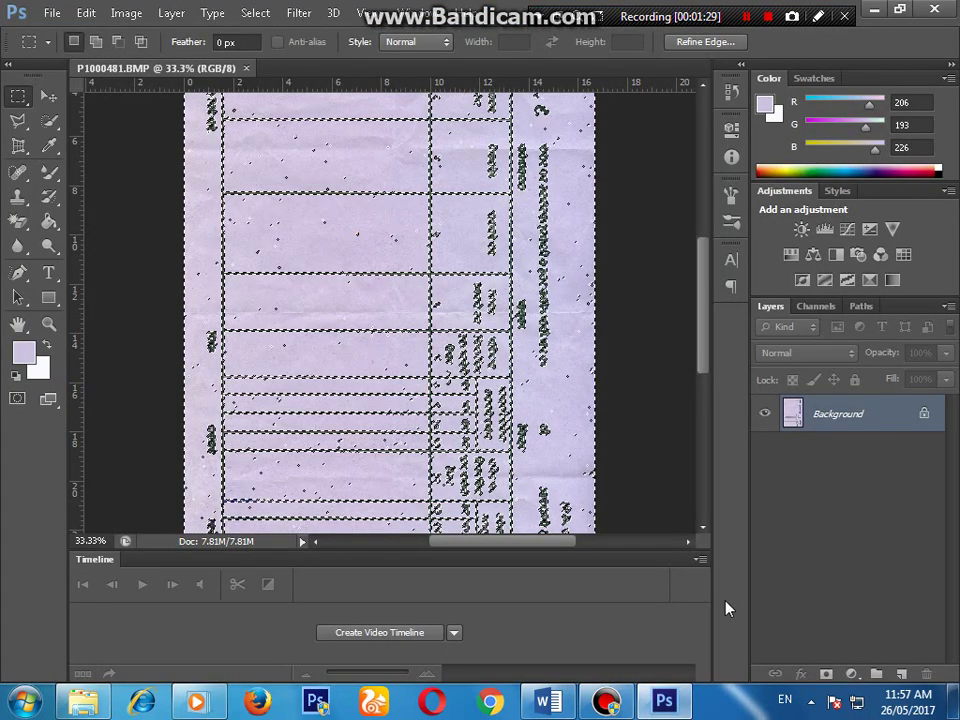
- Fill the selected purple background with White
key(Delete)
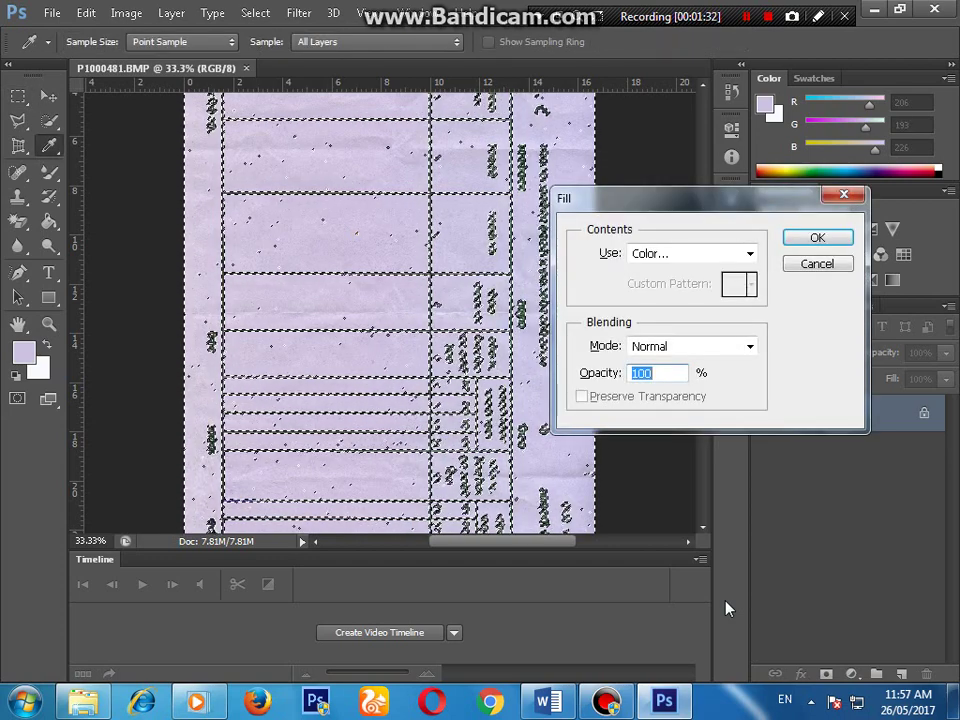
click(750, 254)
click(752, 256)
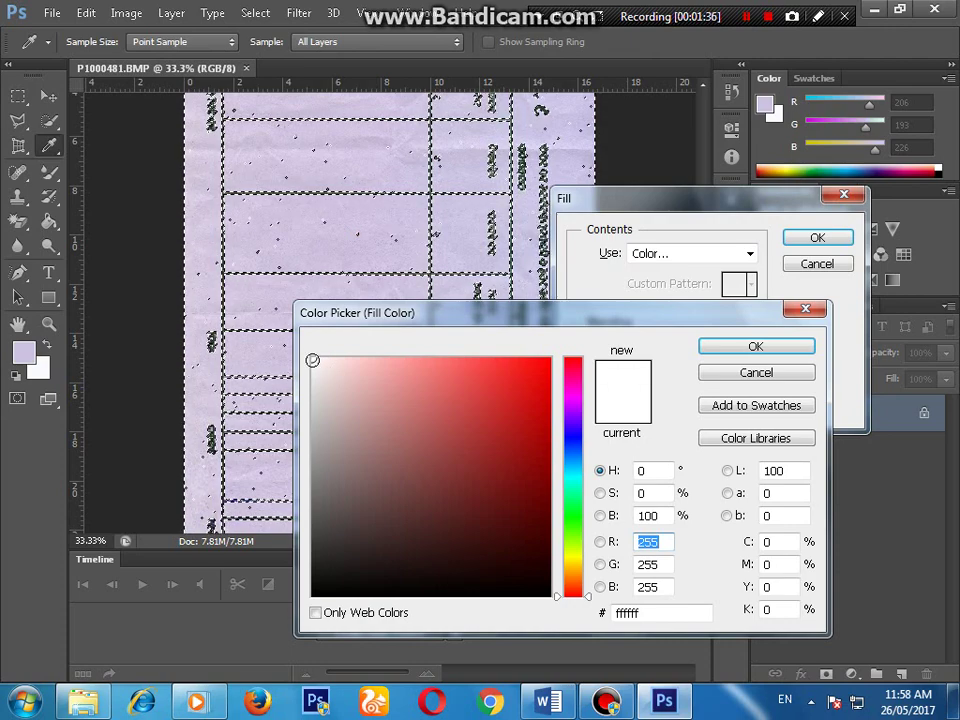
click(313, 360)
click(757, 347)
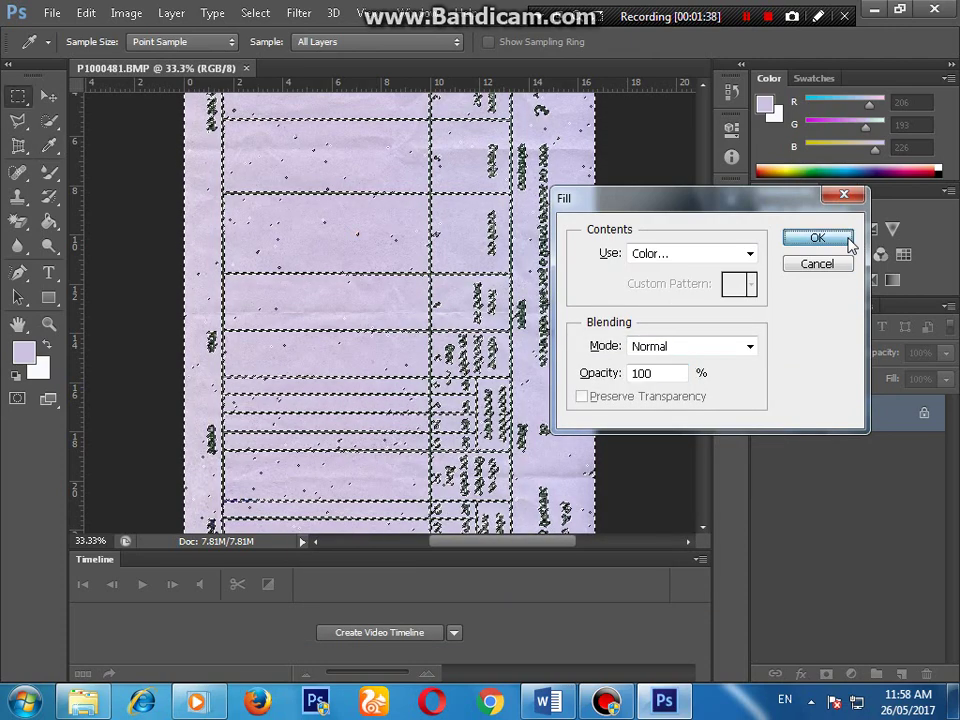
click(845, 245)
key(m)
- Deselect and zoom the cleaned form to 66.67%
right_click(461, 253)
click(490, 258)
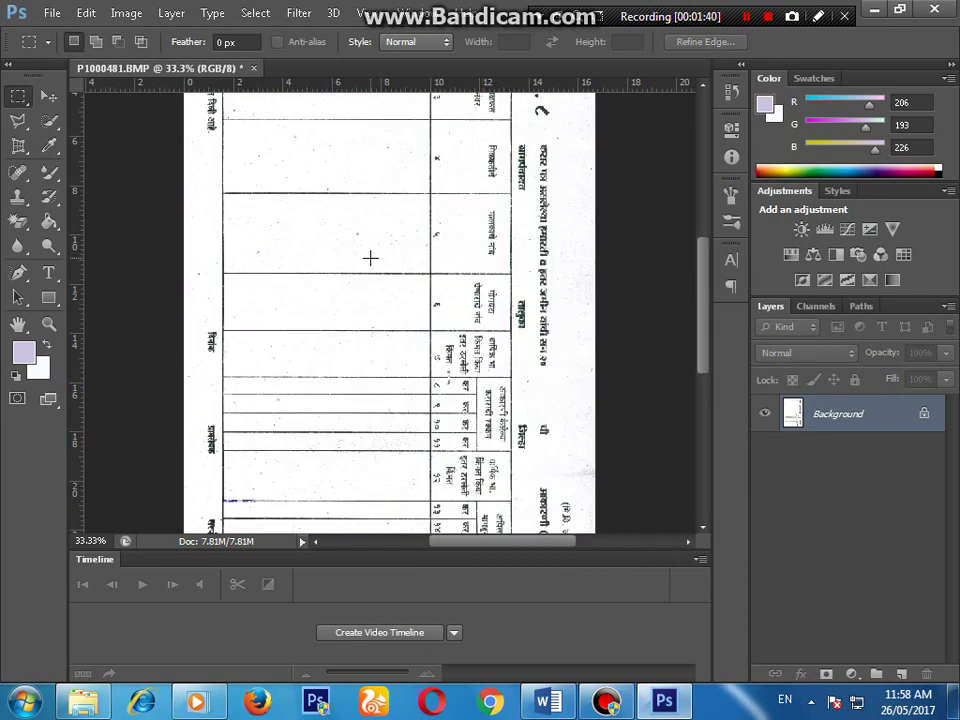
key(ctrl+plus)
key(ctrl+plus)
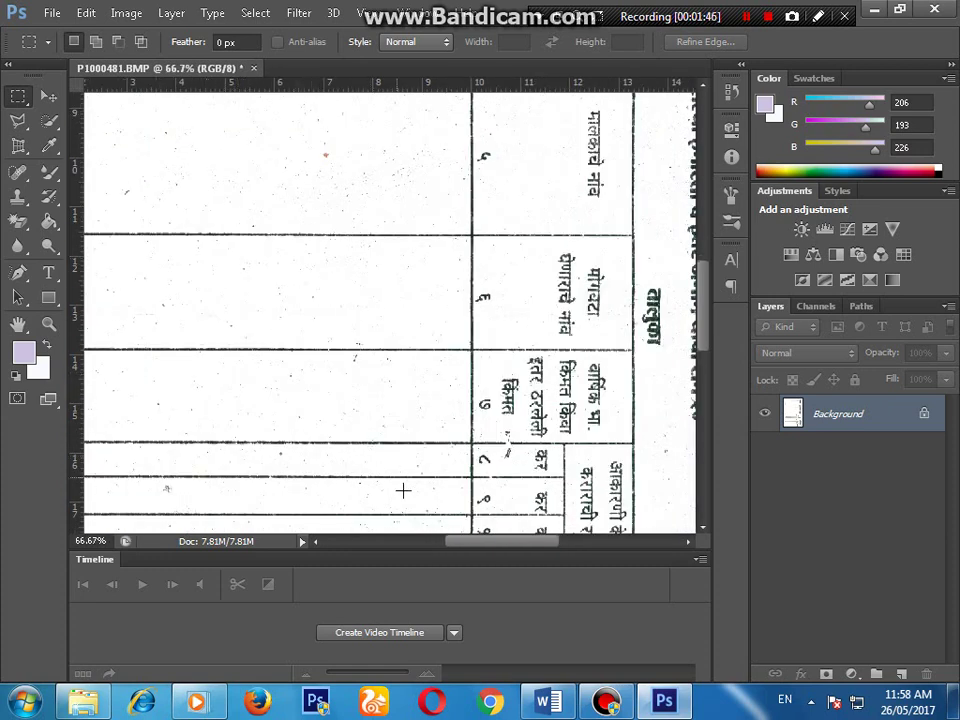
drag(503, 548, 483, 553)
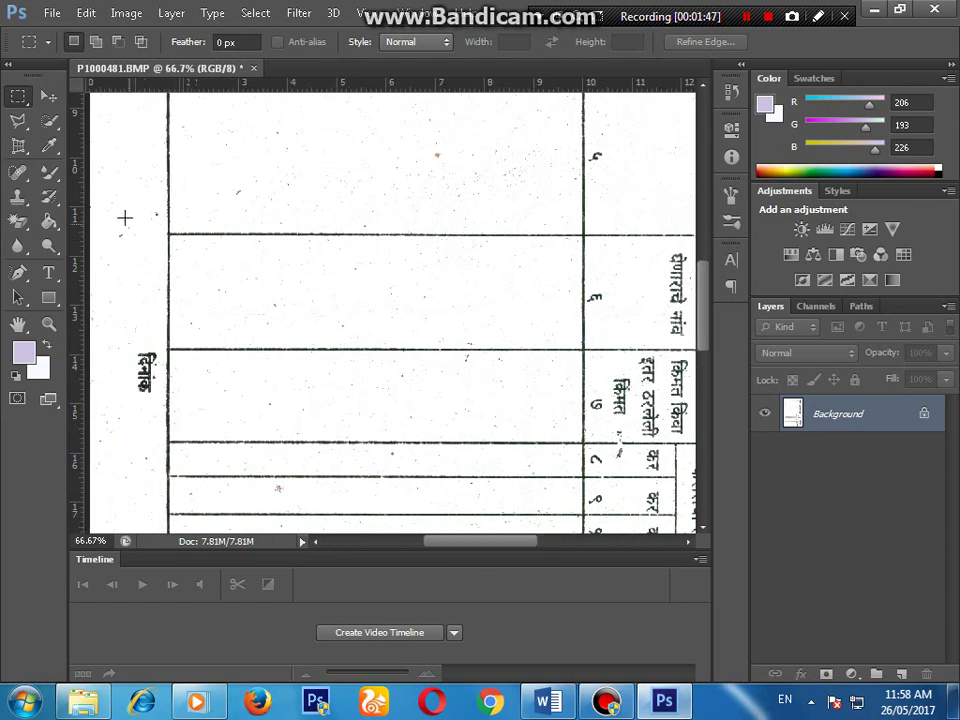
click(255, 13)
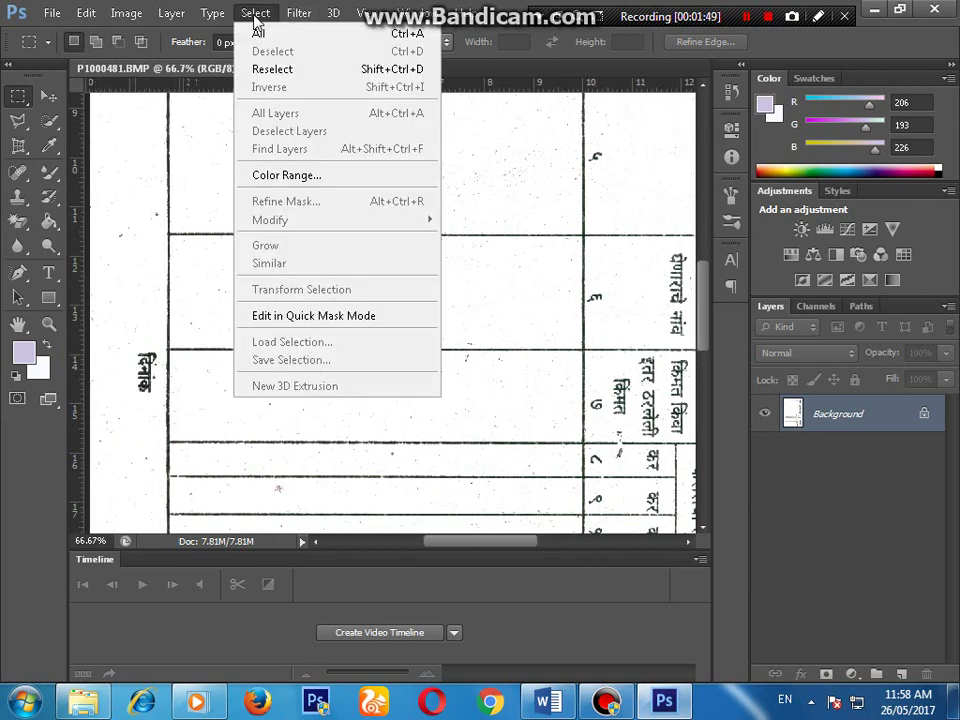
click(304, 176)
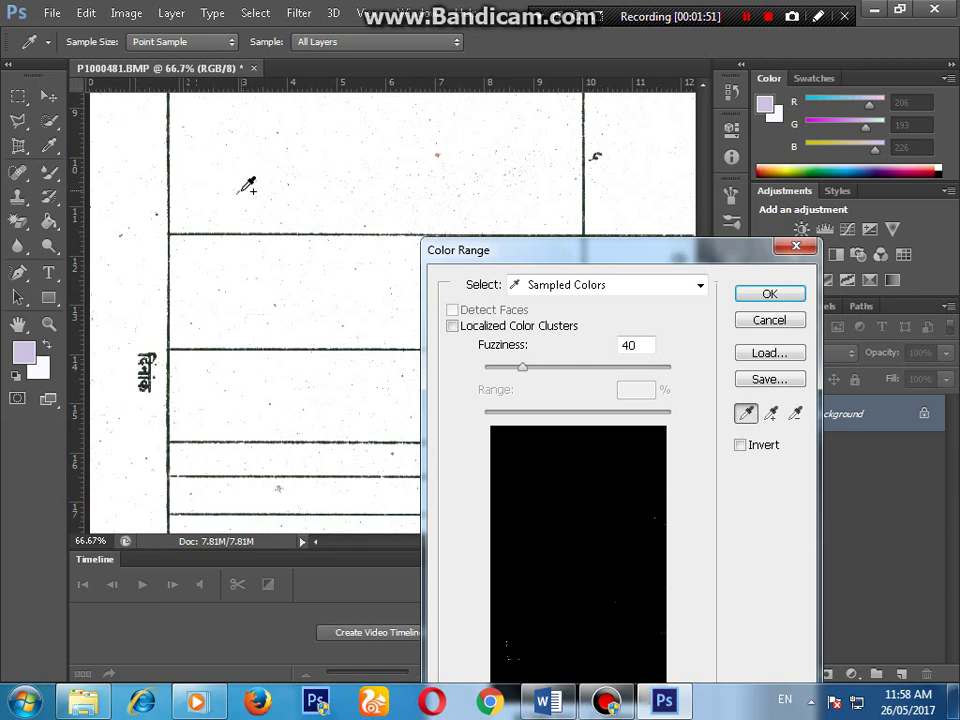
click(240, 191)
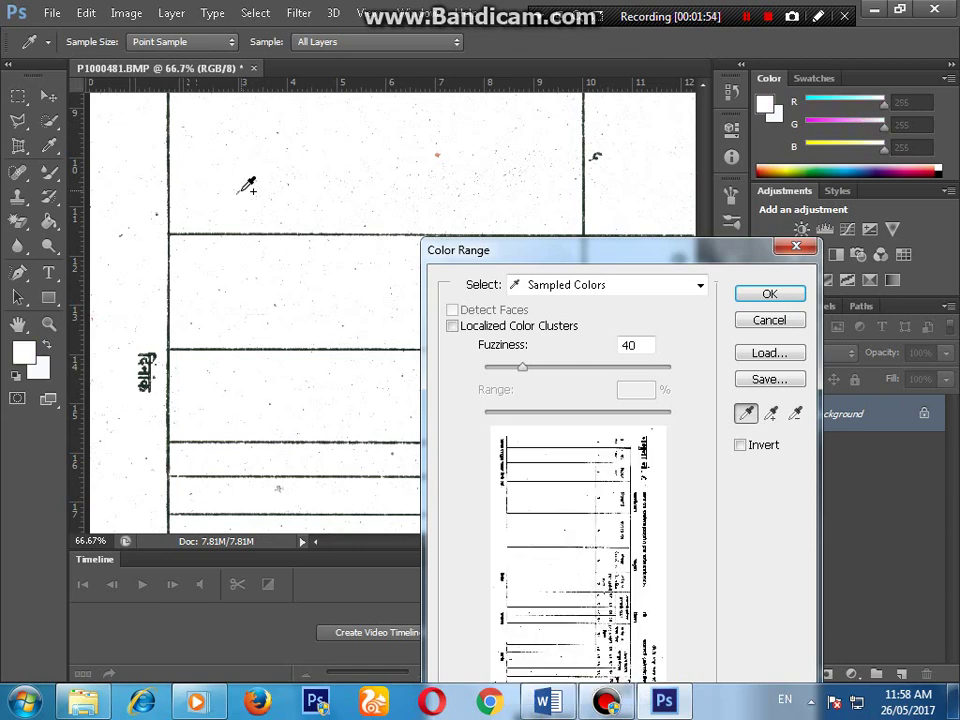
shift+click(240, 191)
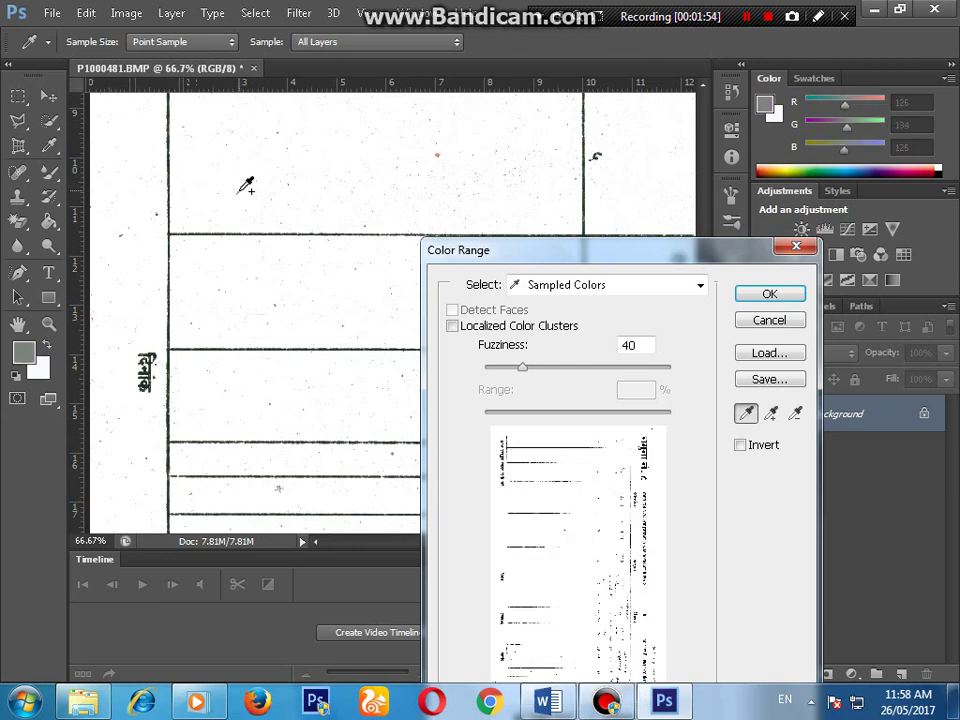
click(766, 322)
scroll(275, 183, up, 2)
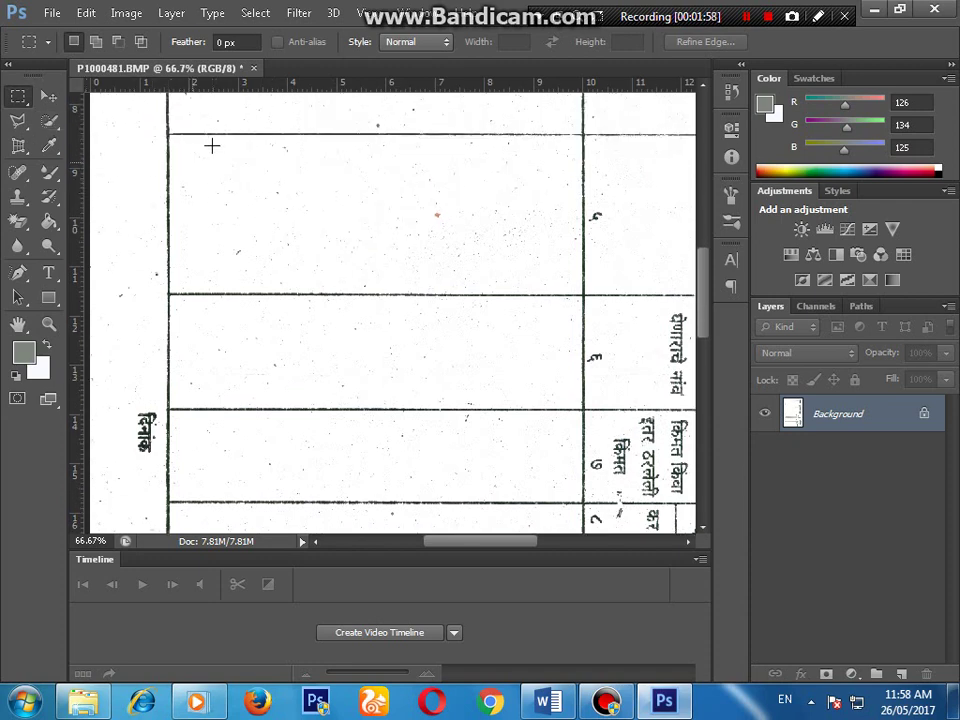
- Marquee the top two empty table cells and fill each with White
drag(192, 144, 546, 281)
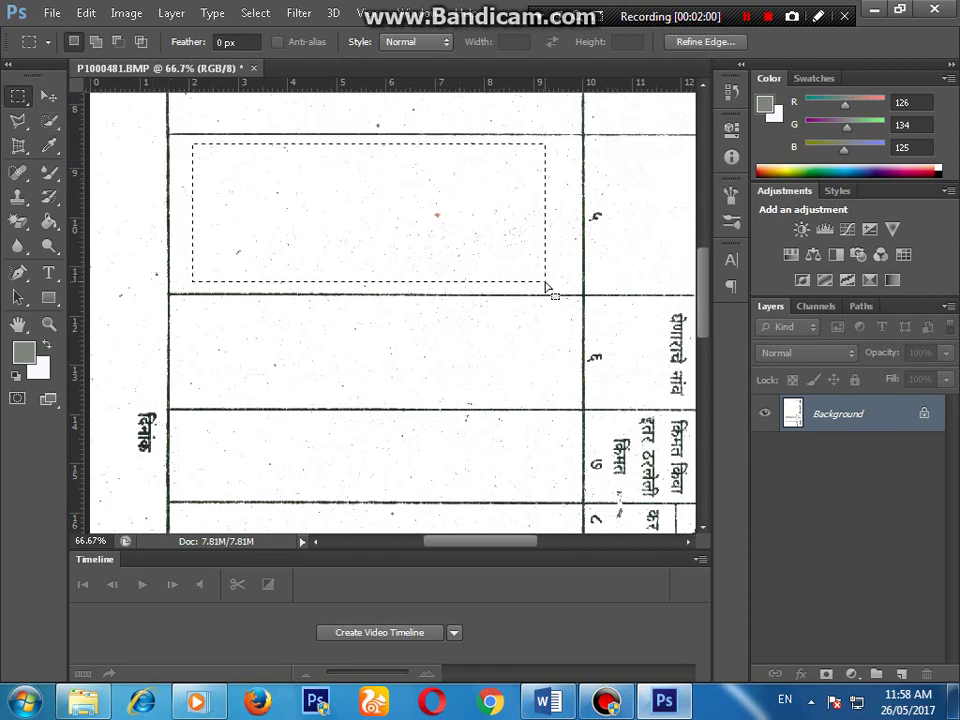
key(shift+BackSpace)
click(800, 238)
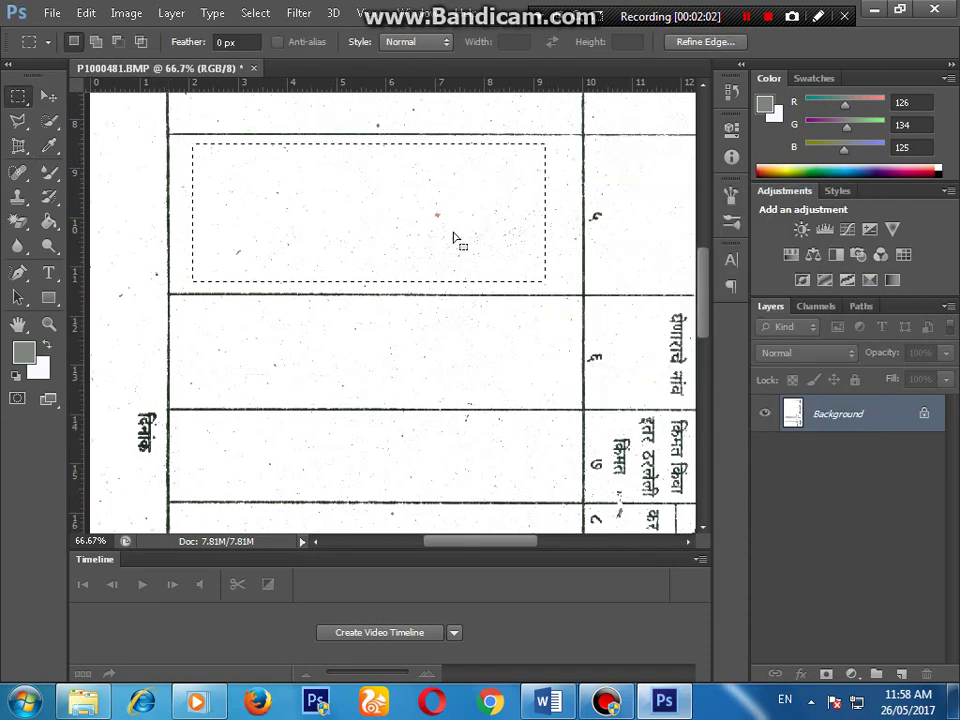
key(ctrl+d)
drag(185, 300, 577, 405)
key(shift+F5)
key(Return)
key(ctrl+d)
- Scroll down and white-fill the next table row and a lower row strip
scroll(345, 355, down, 3)
scroll(309, 406, down, 1)
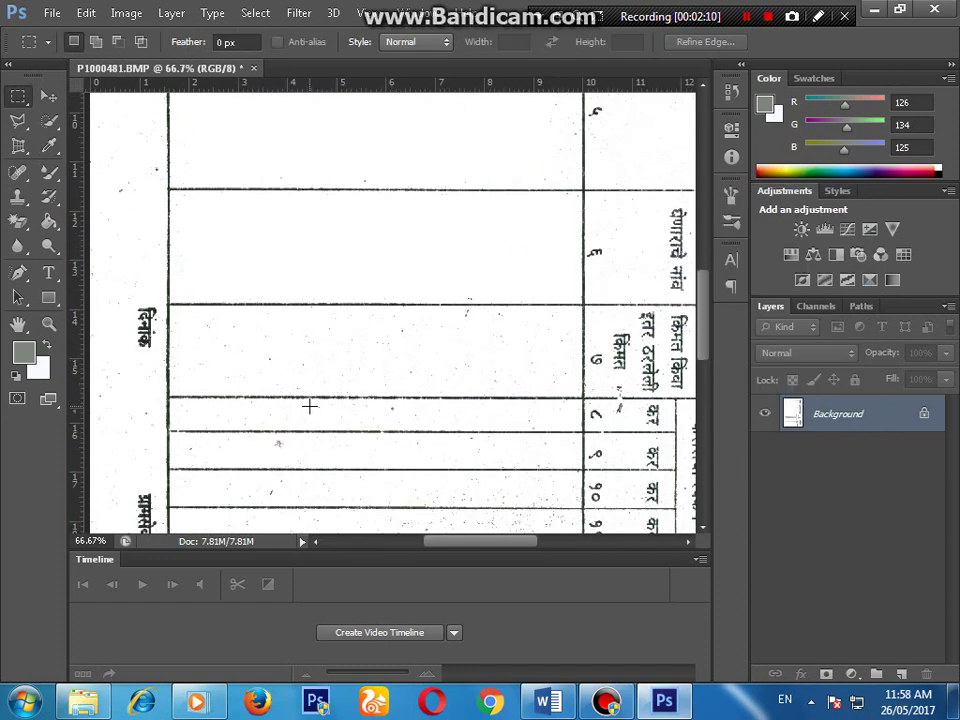
drag(174, 311, 567, 394)
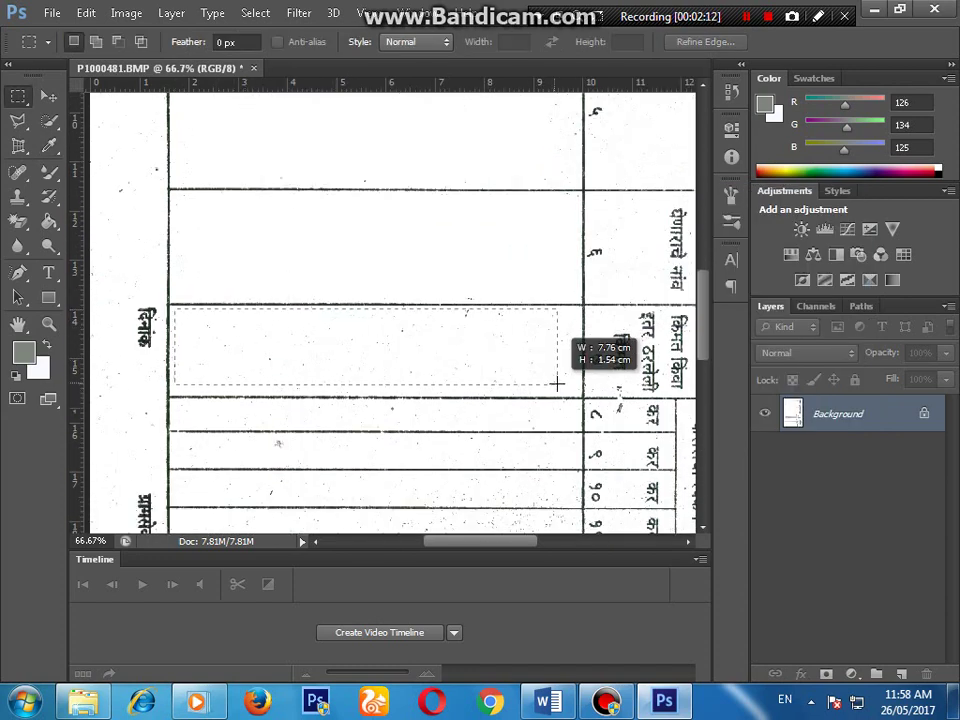
key(shift+F5)
key(Return)
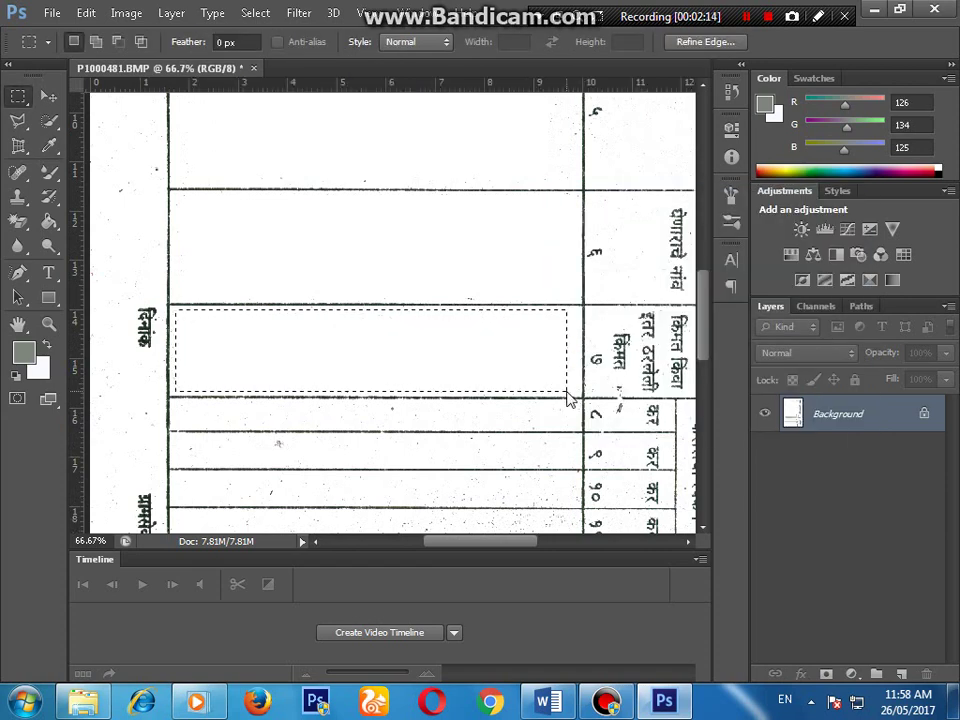
scroll(523, 377, down, 1)
scroll(298, 390, down, 1)
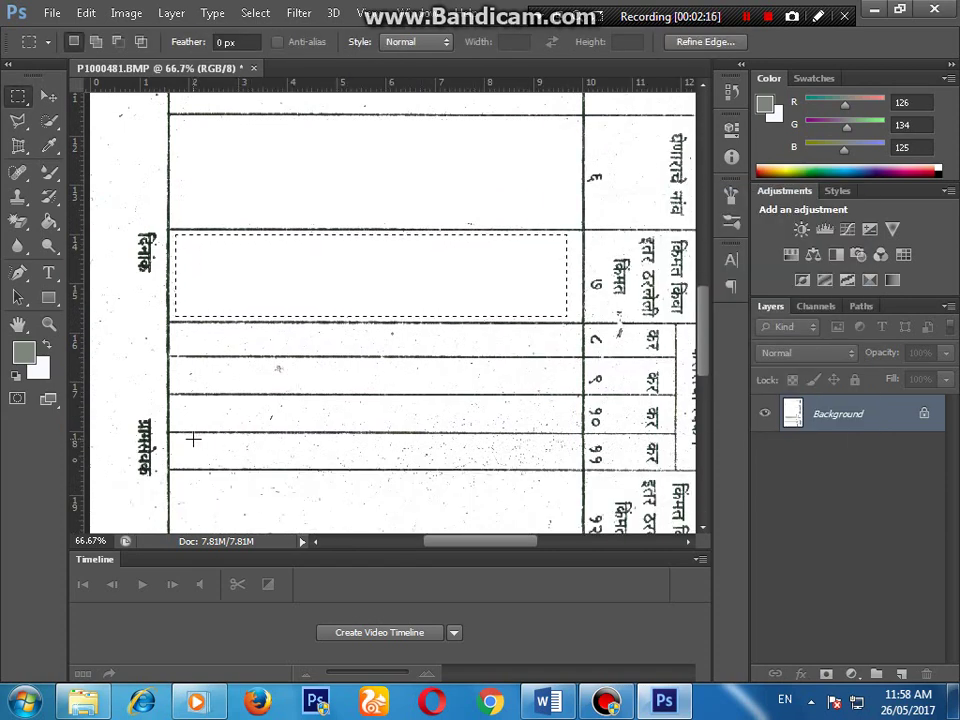
drag(193, 438, 578, 467)
key(shift+F5)
key(Return)
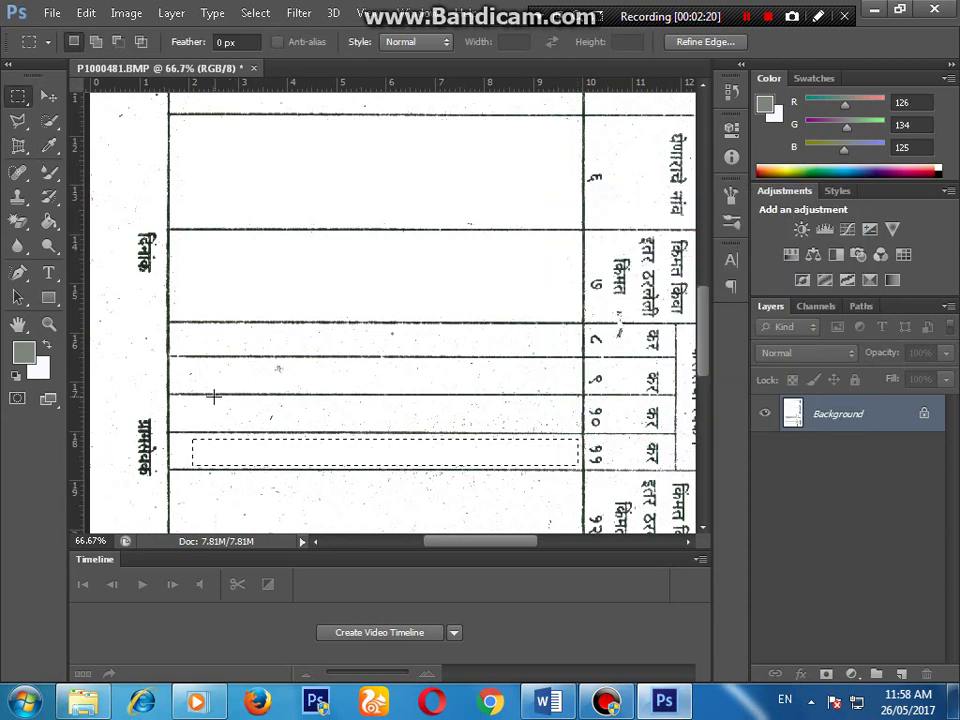
- White-fill the three blank row strips above it, working upward
drag(190, 399, 573, 431)
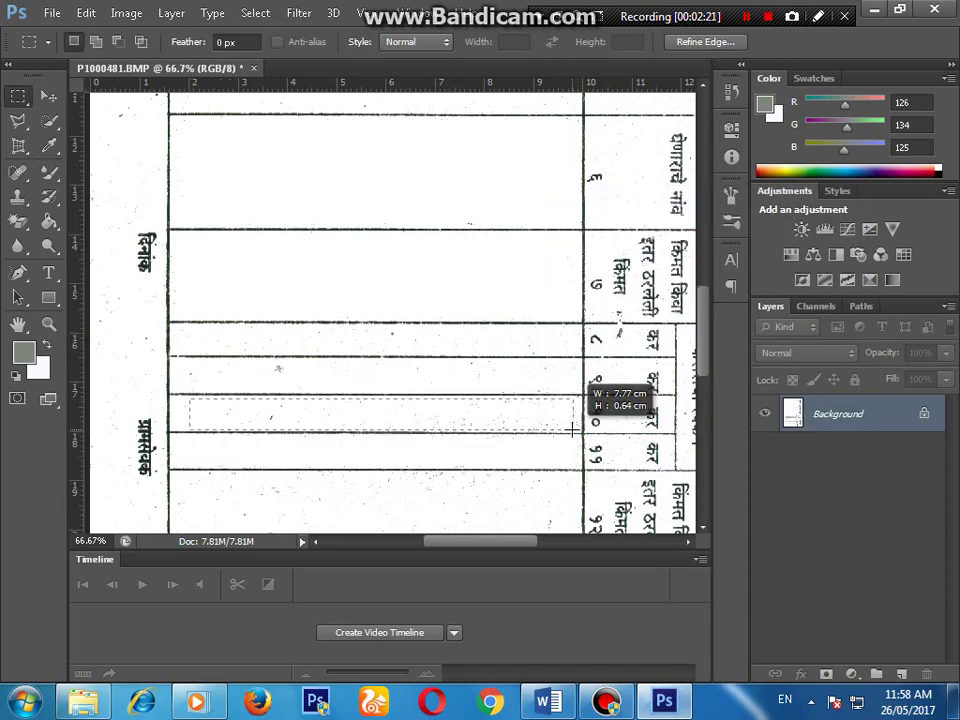
key(shift+F5)
key(Return)
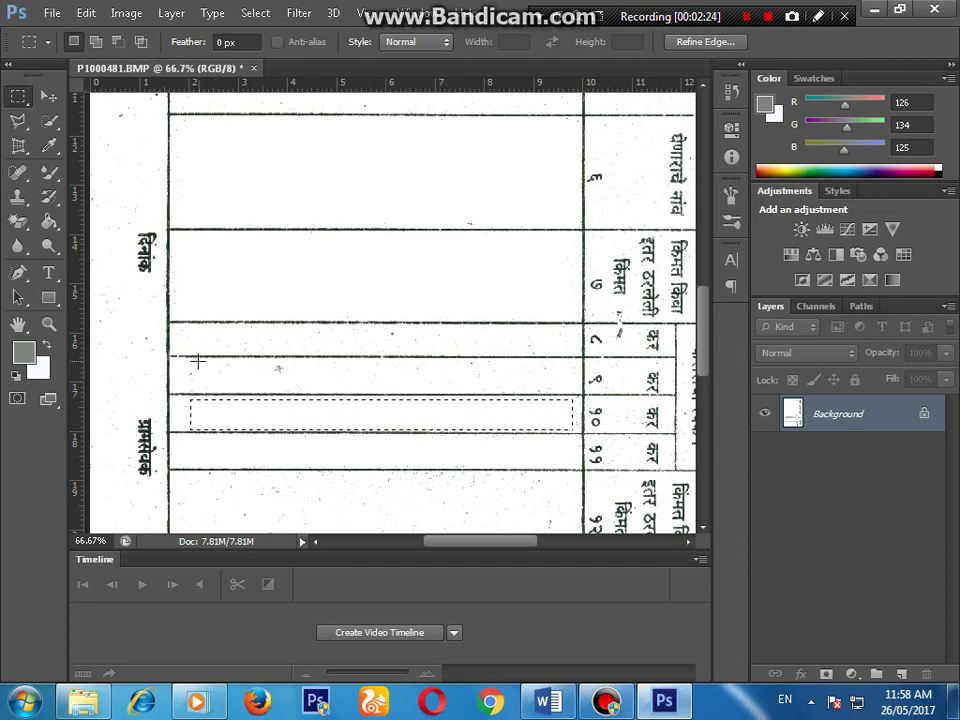
drag(192, 358, 560, 394)
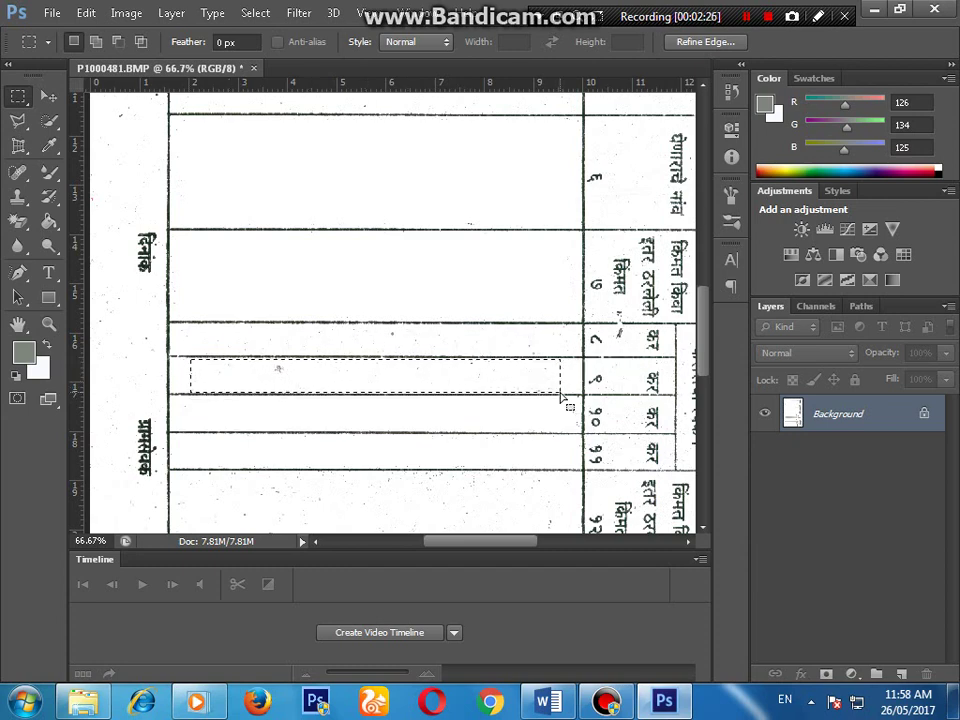
key(shift+F5)
key(Return)
key(m)
drag(175, 329, 582, 355)
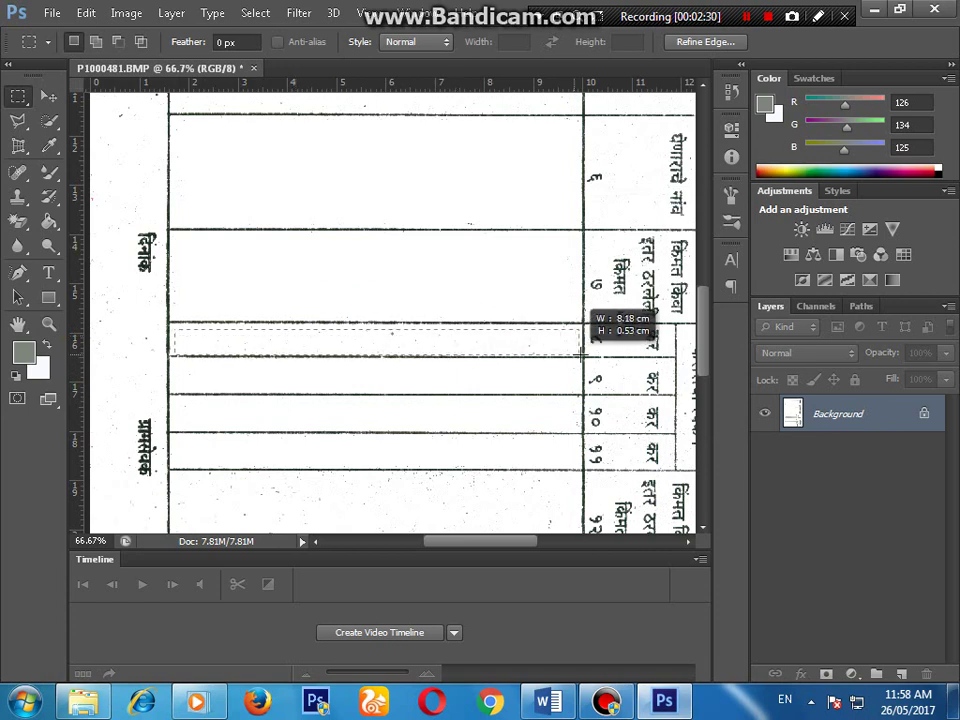
key(shift+F5)
key(Return)
key(m)
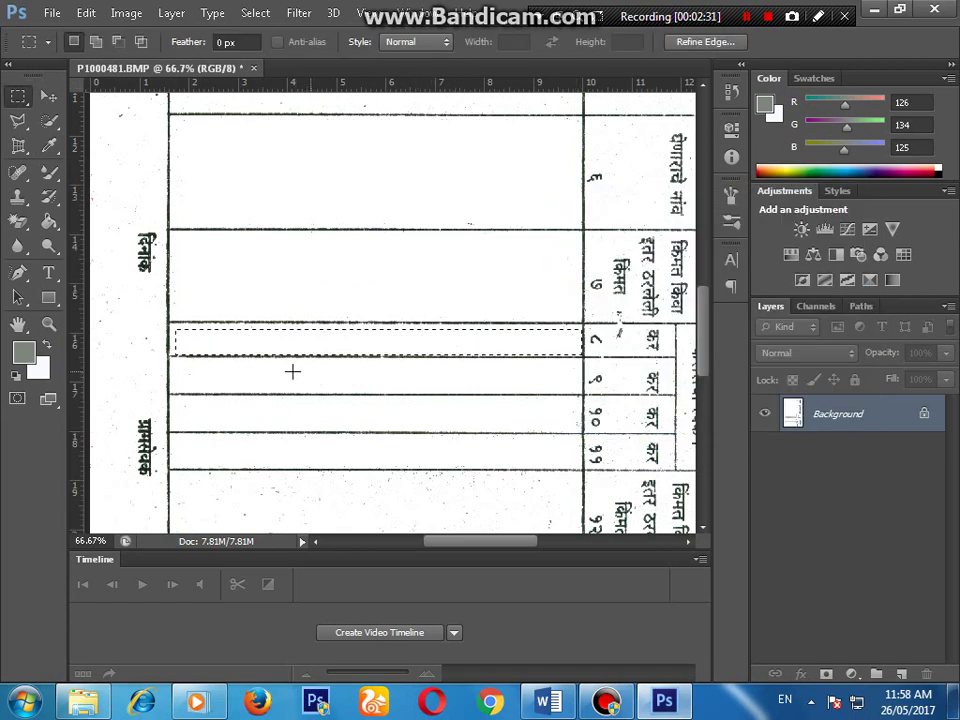
- White-fill the tall row below and the bottom large cell
scroll(258, 387, down, 4)
drag(170, 277, 564, 362)
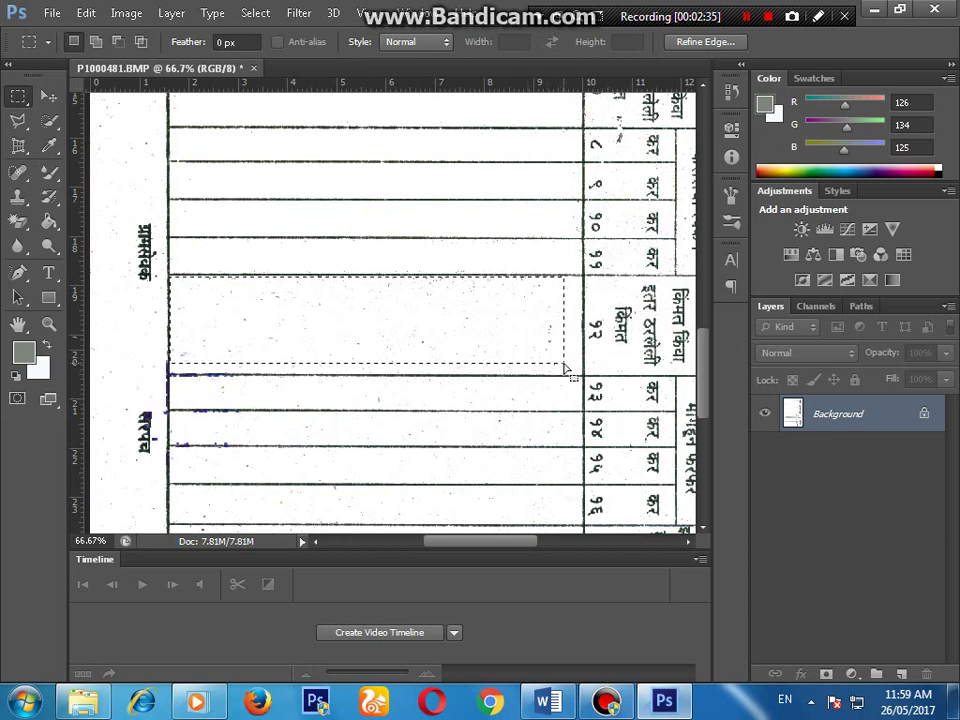
key(shift+F5)
key(Return)
key(m)
scroll(519, 386, down, 1)
scroll(300, 418, down, 1)
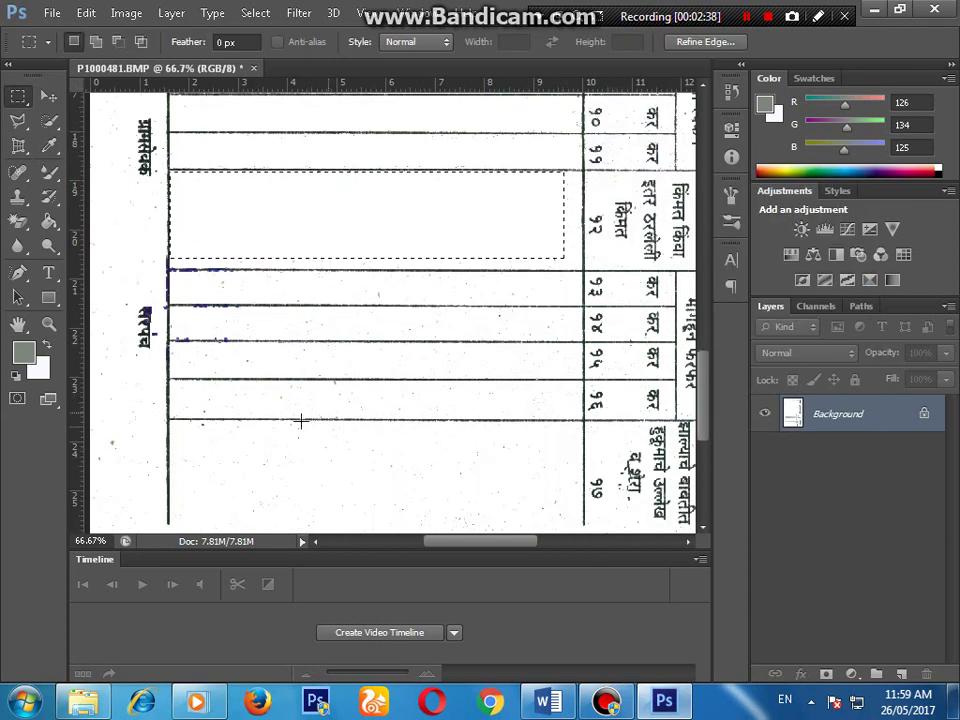
mouse_move(197, 424)
mouse_down()
mouse_move(548, 527)
mouse_move(564, 520)
mouse_up()
key(shift+F5)
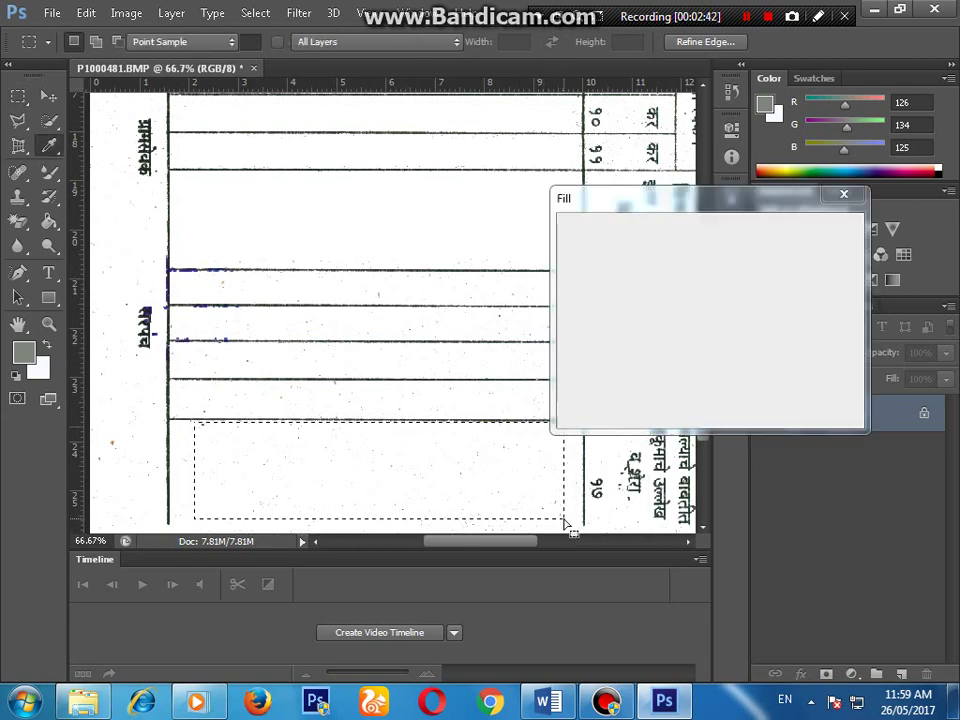
key(Return)
- Add the Word note 'delete all your spots in your document and then your document is fixed now'
click(548, 702)
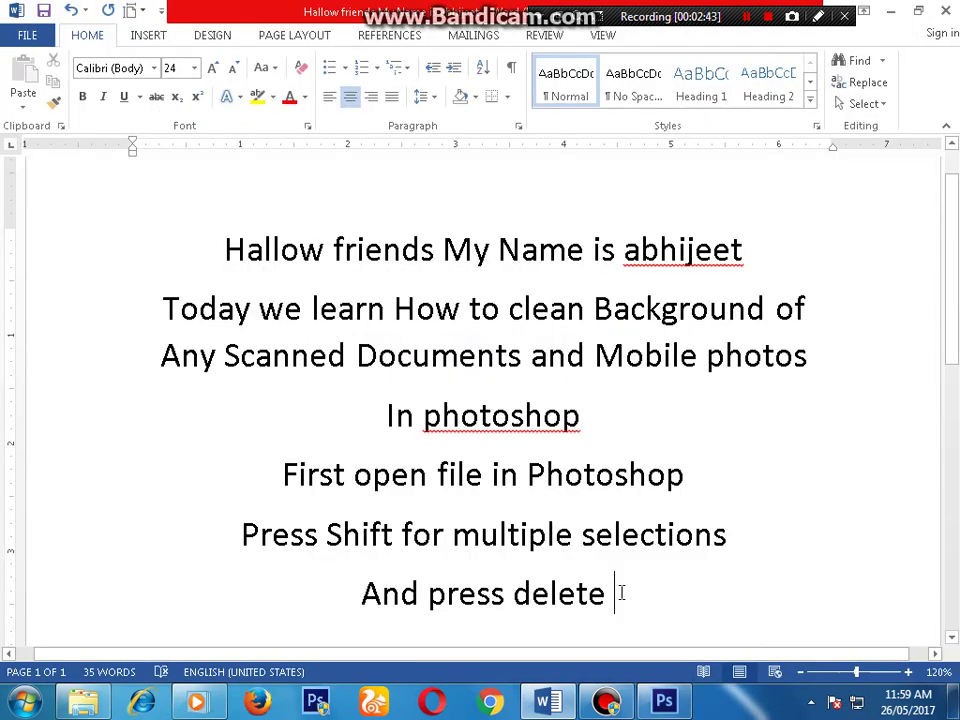
key(Return)
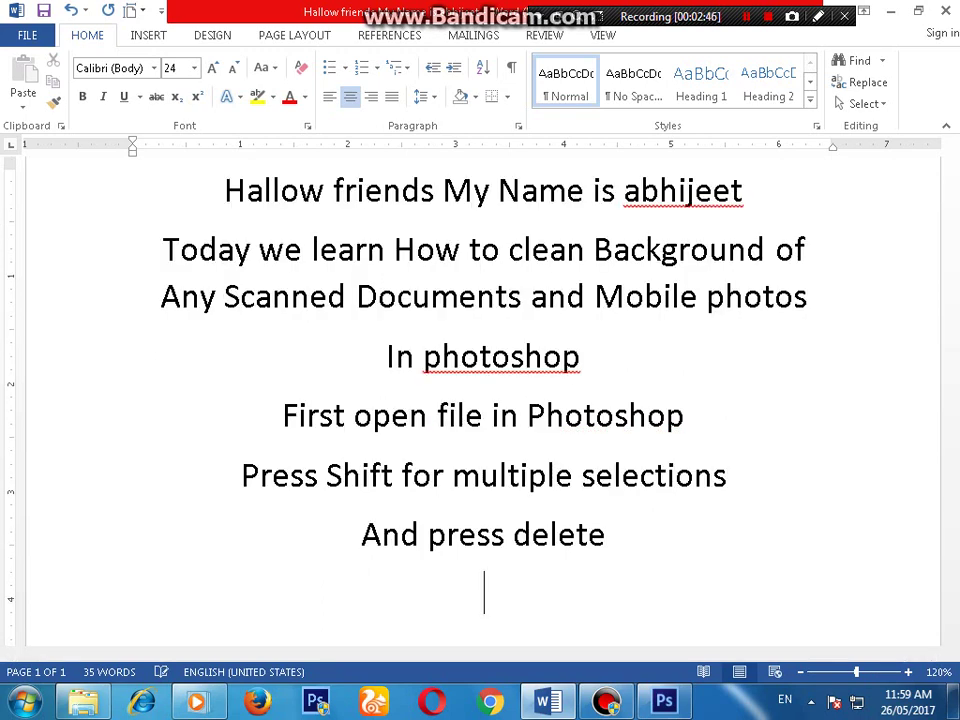
text(delete )
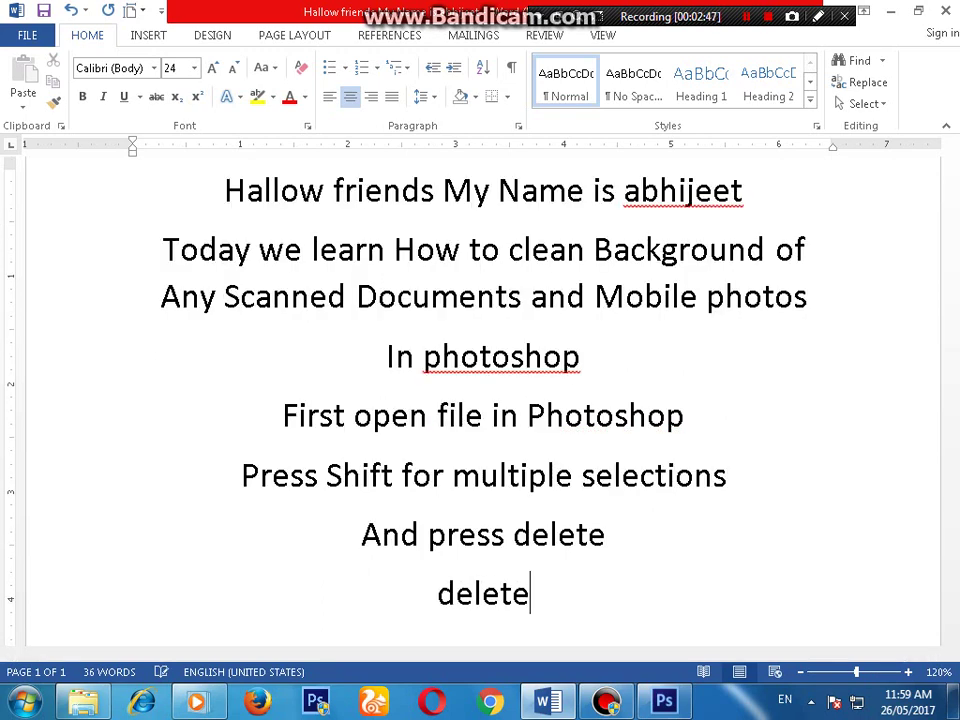
text(all)
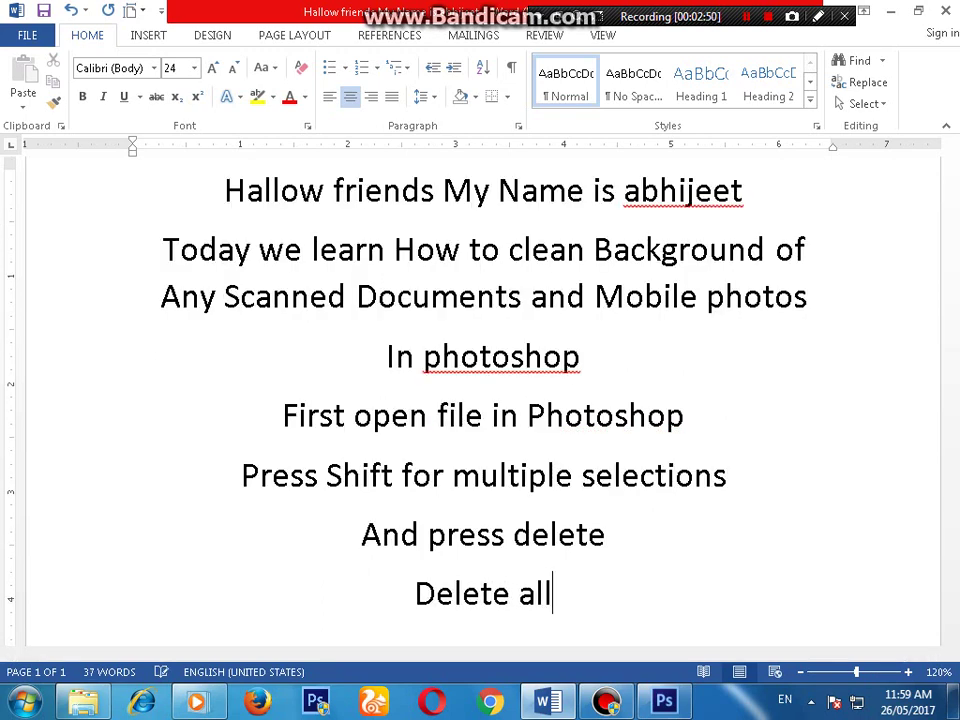
text( yo)
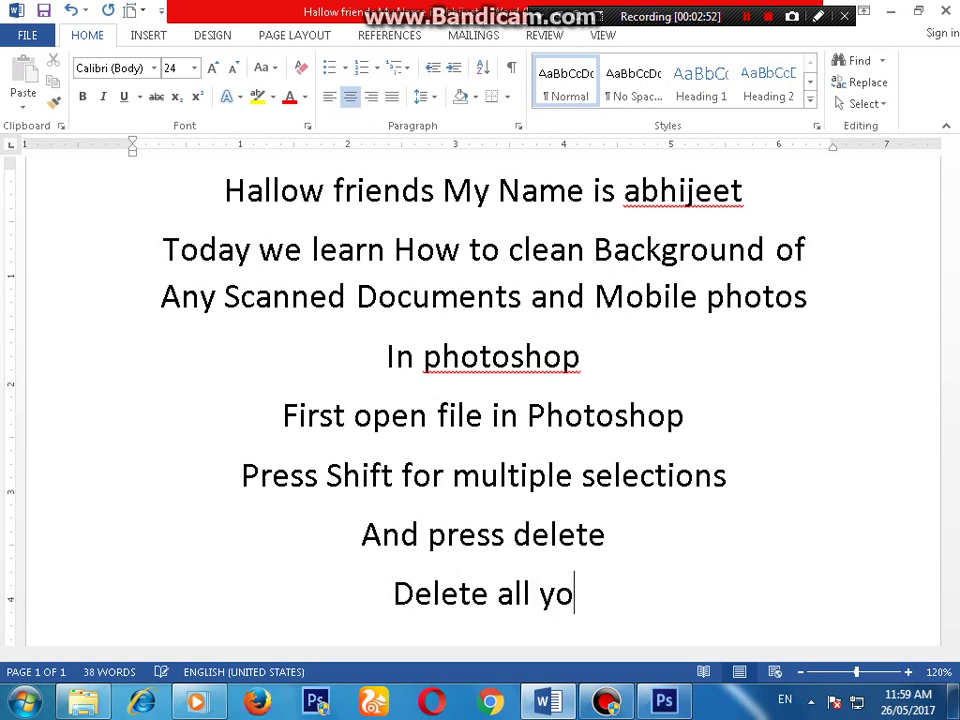
text(ur s)
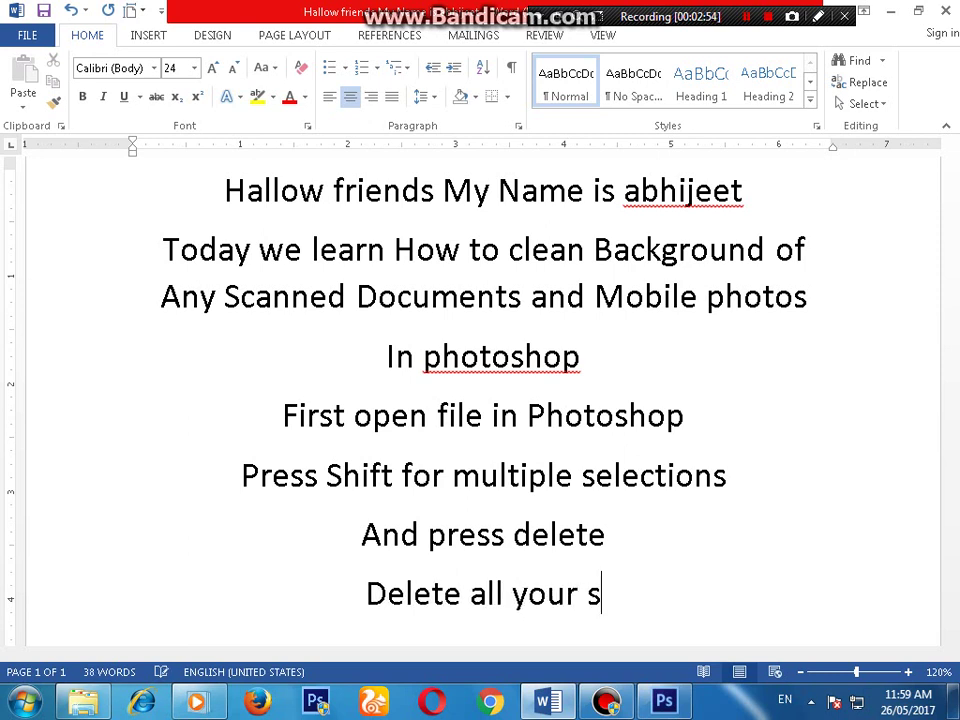
text(pots i)
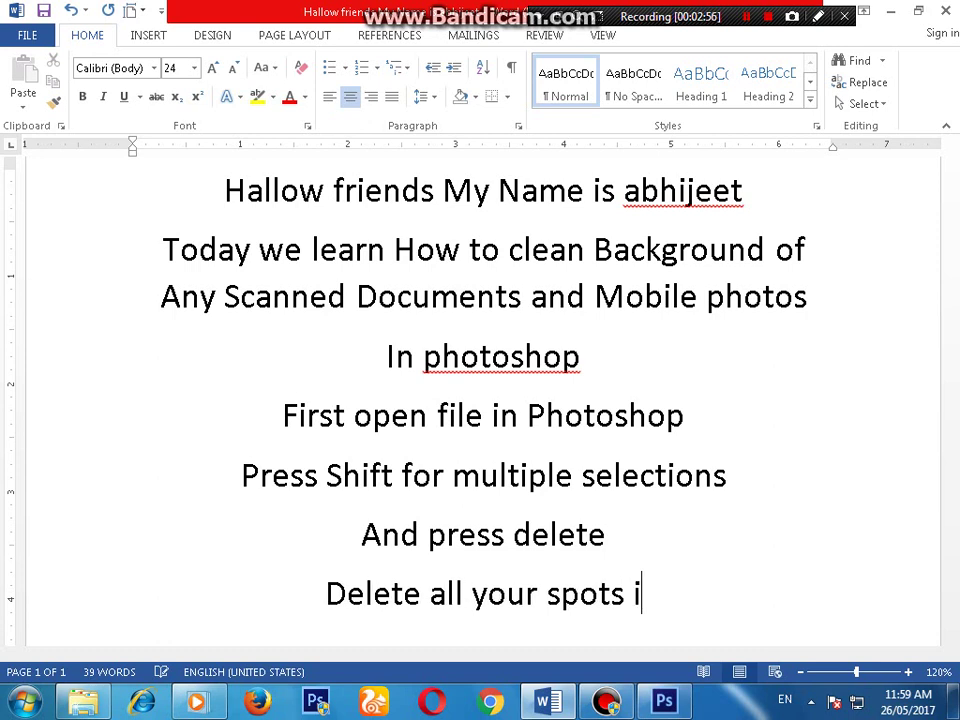
text(n you)
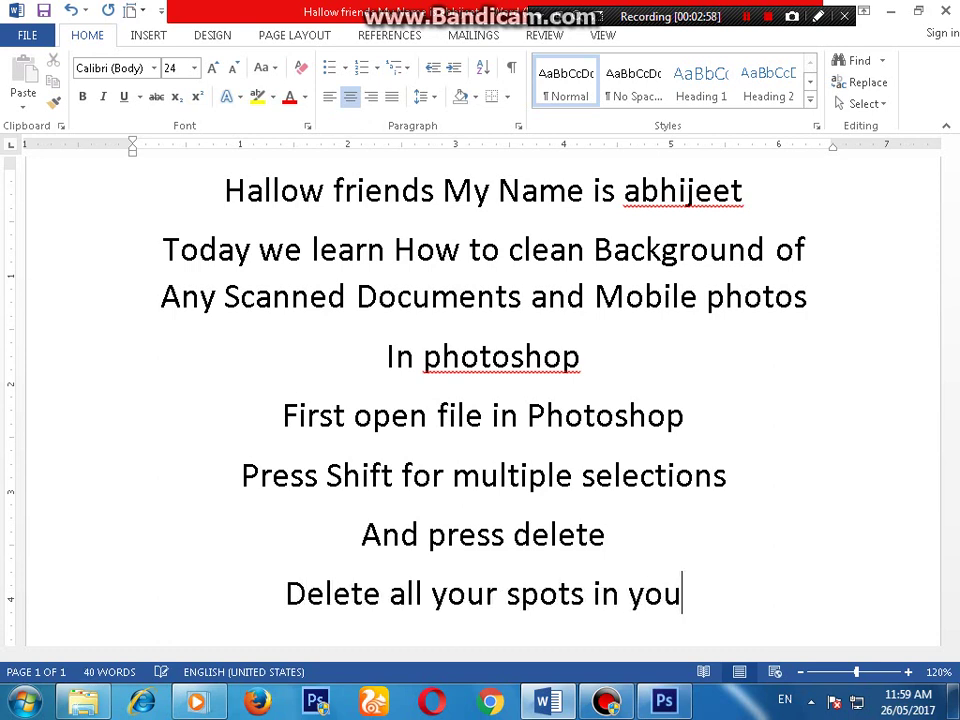
text(r document )
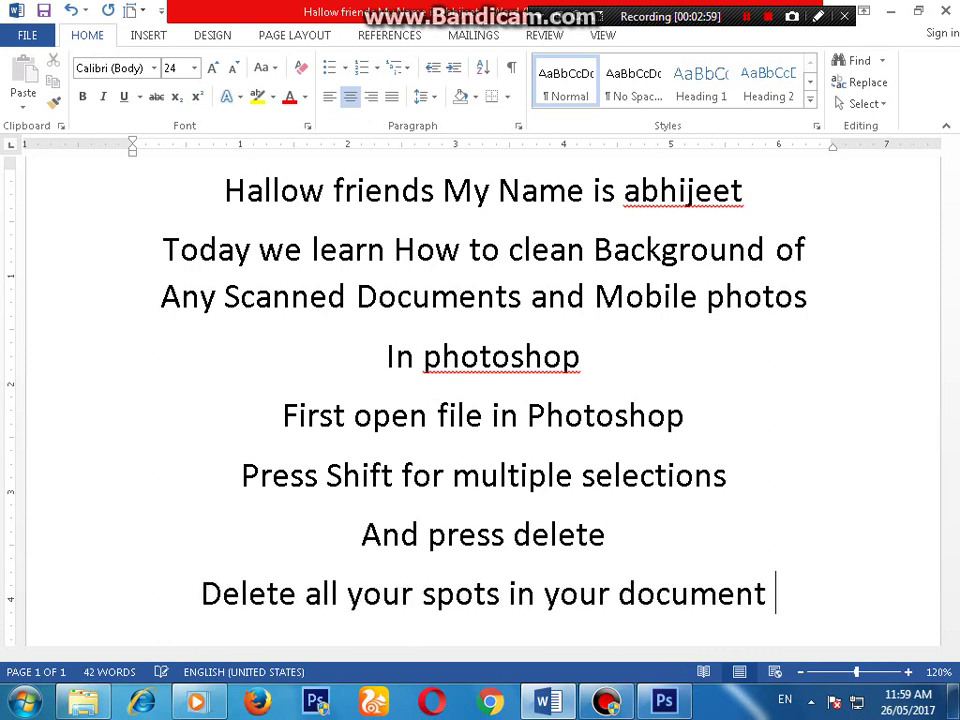
text(and the)
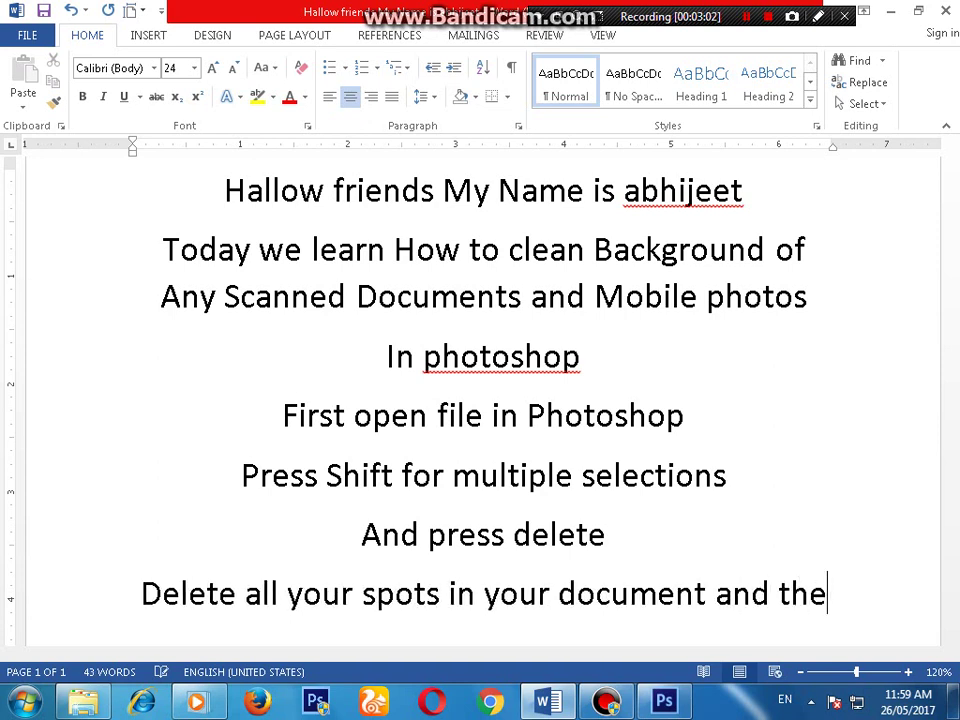
text(n )
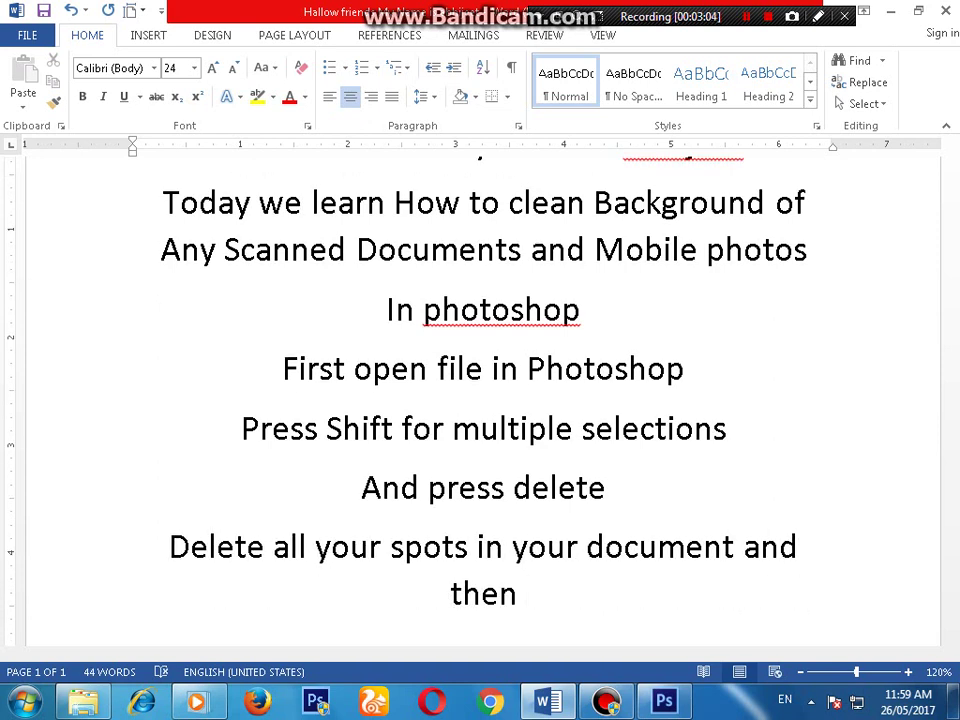
text(your docum)
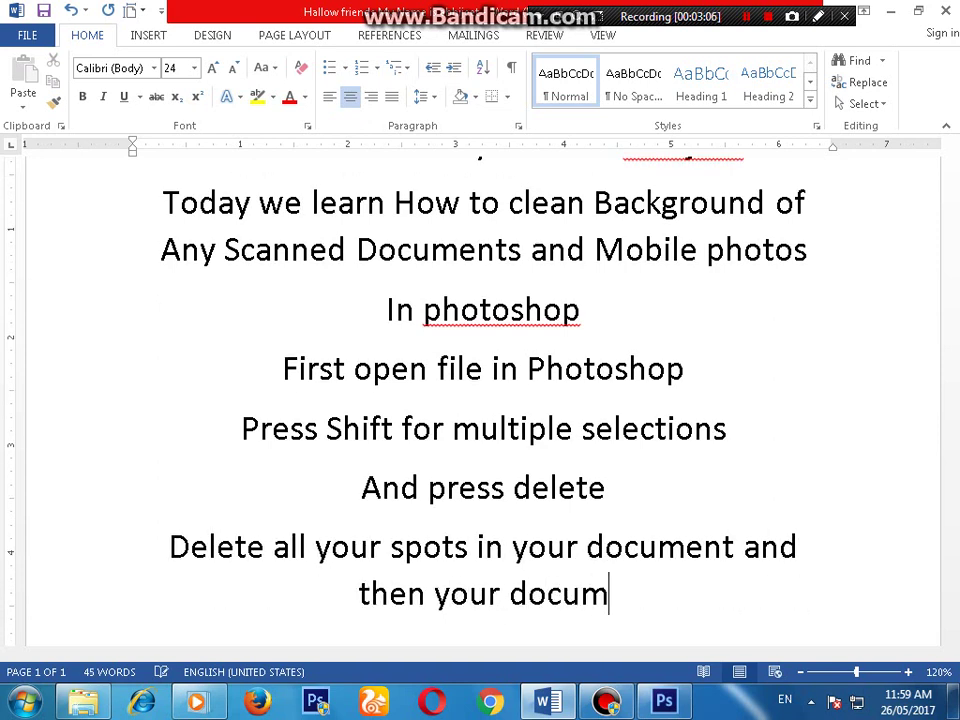
text(ent is )
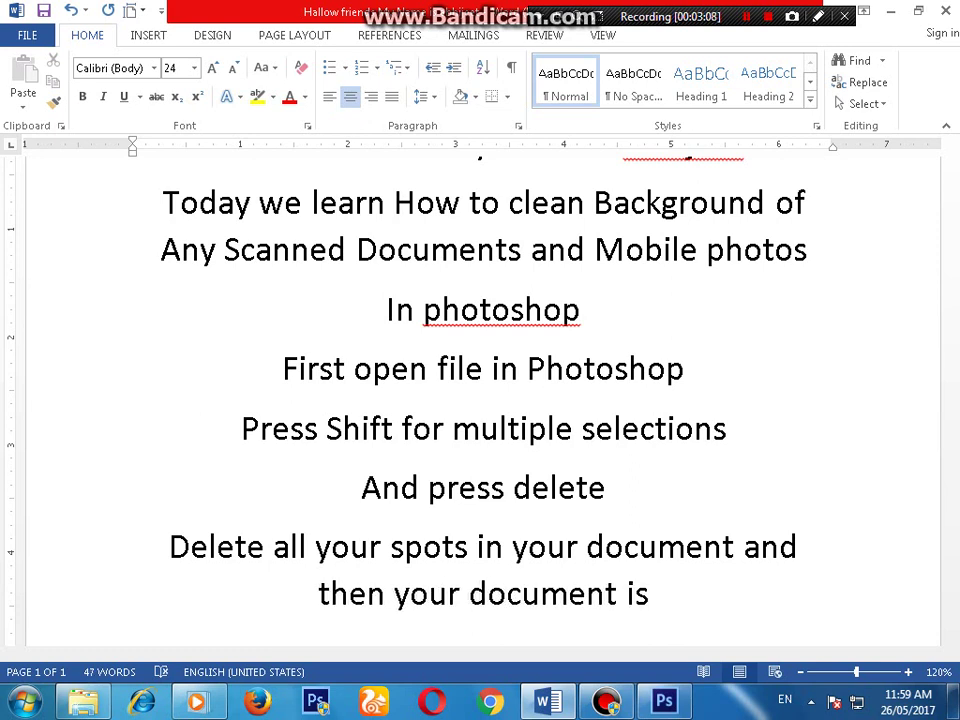
text(fixed)
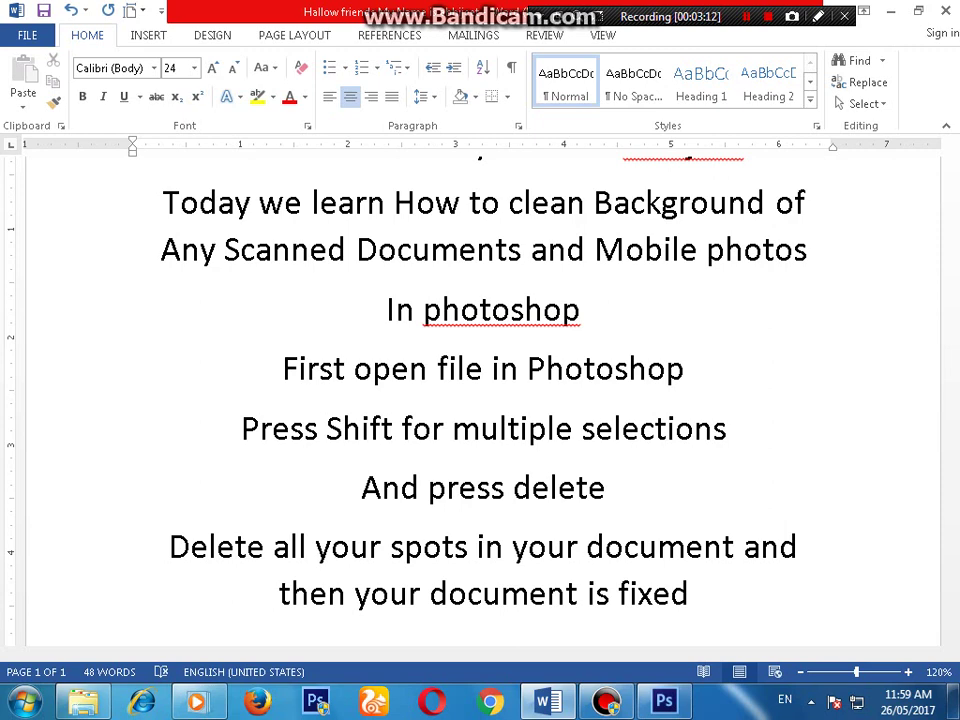
text( now)
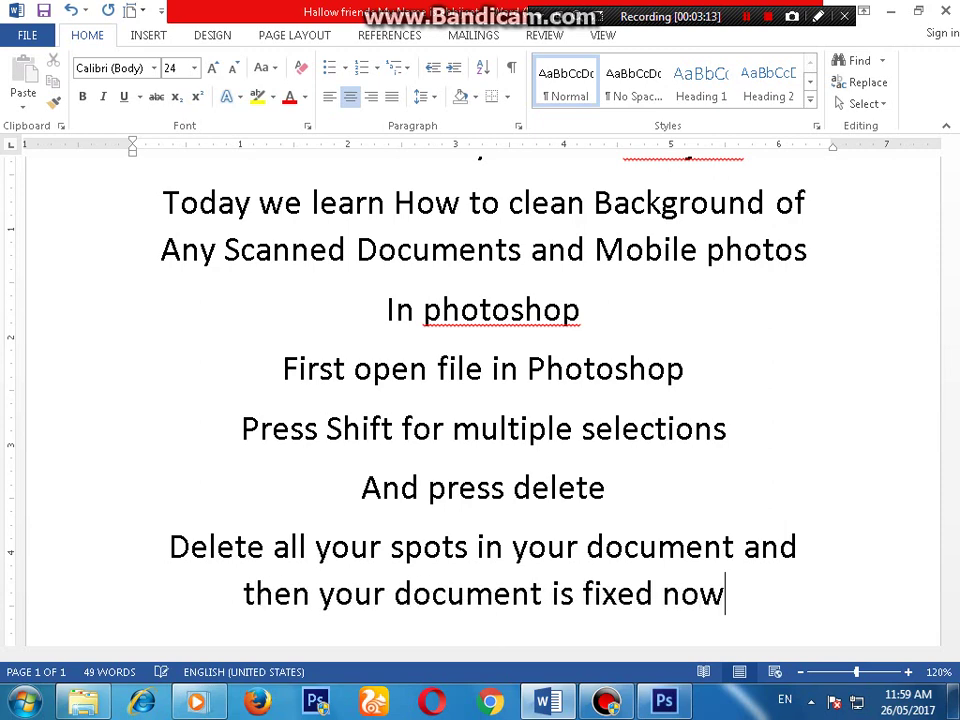
key(alt+Tab)
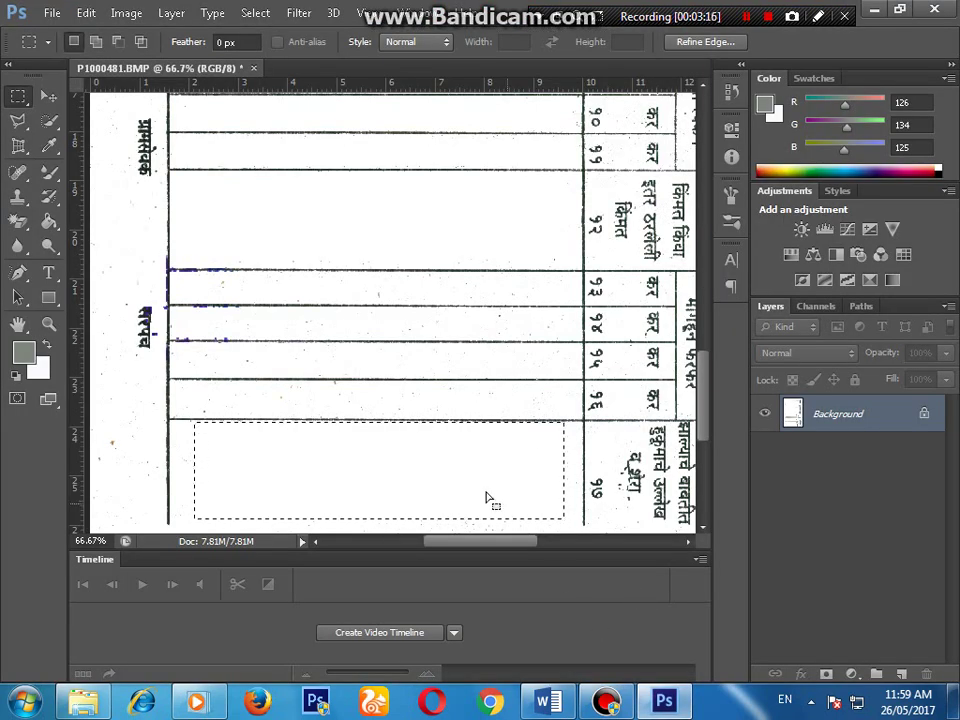
- Deselect the marquee and start Save As with JPEG format
right_click(468, 480)
click(521, 92)
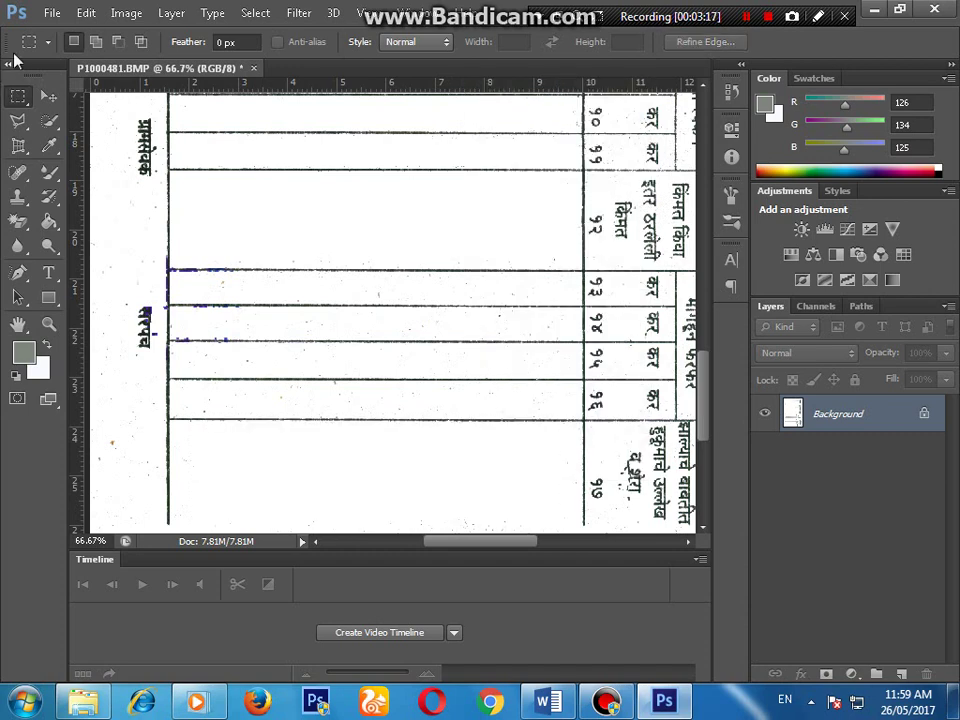
click(49, 14)
click(140, 247)
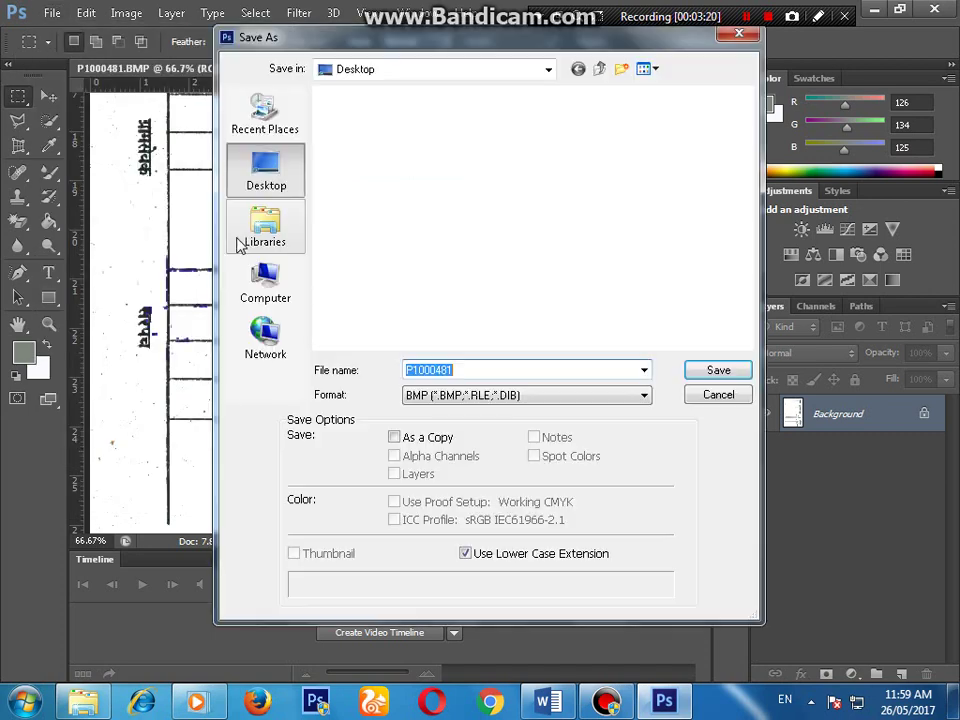
click(527, 395)
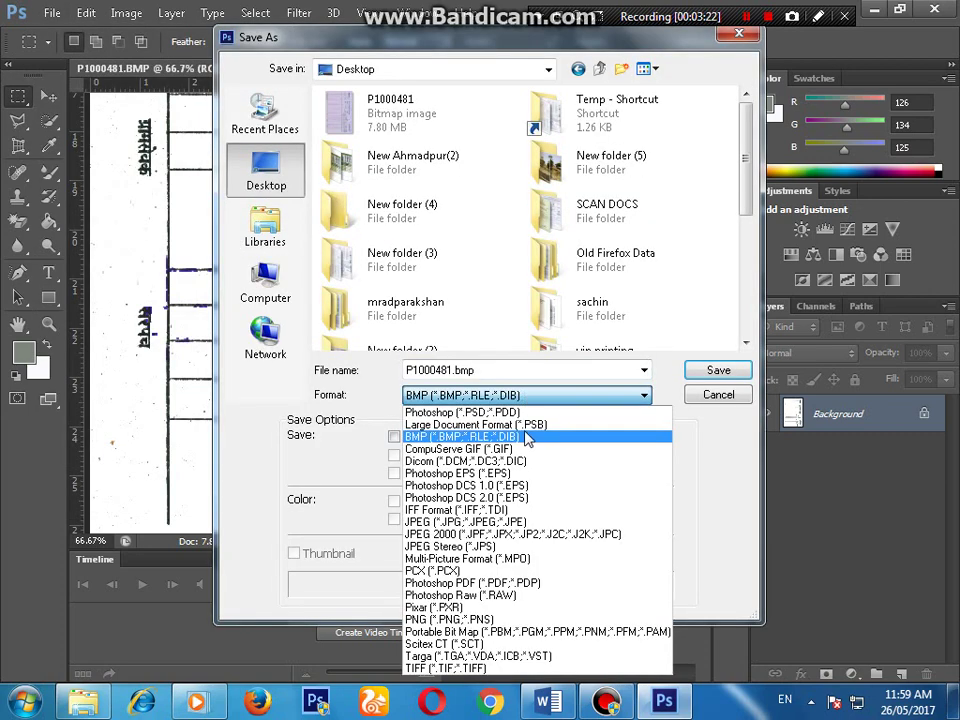
click(470, 518)
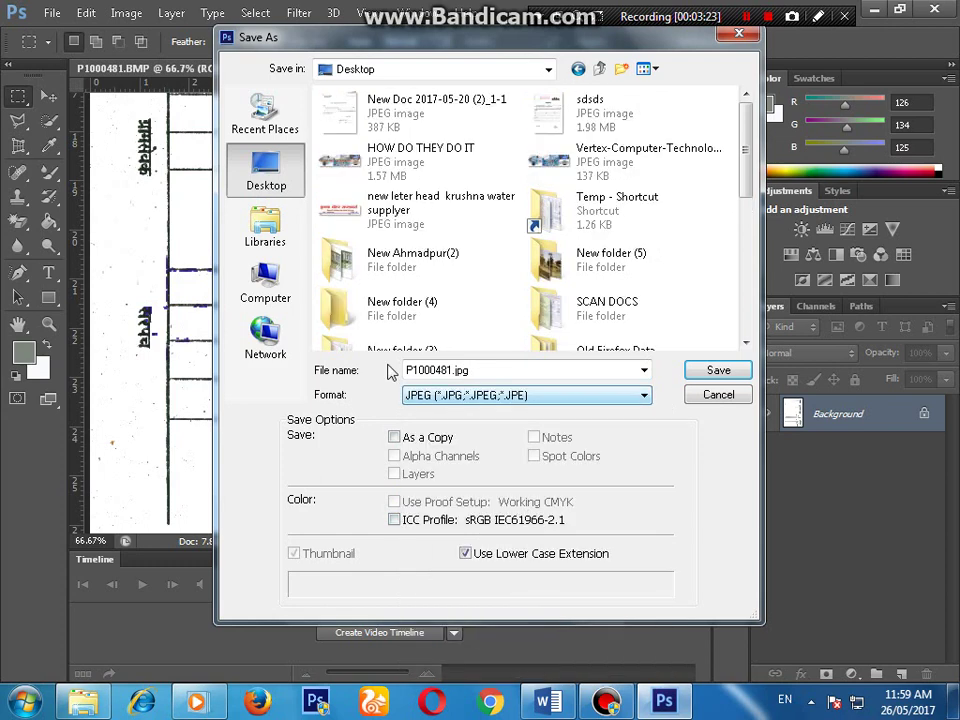
- Save the image to the Desktop as Document.jpg at Maximum quality 12
double_click(514, 372)
text(ddasadsd)
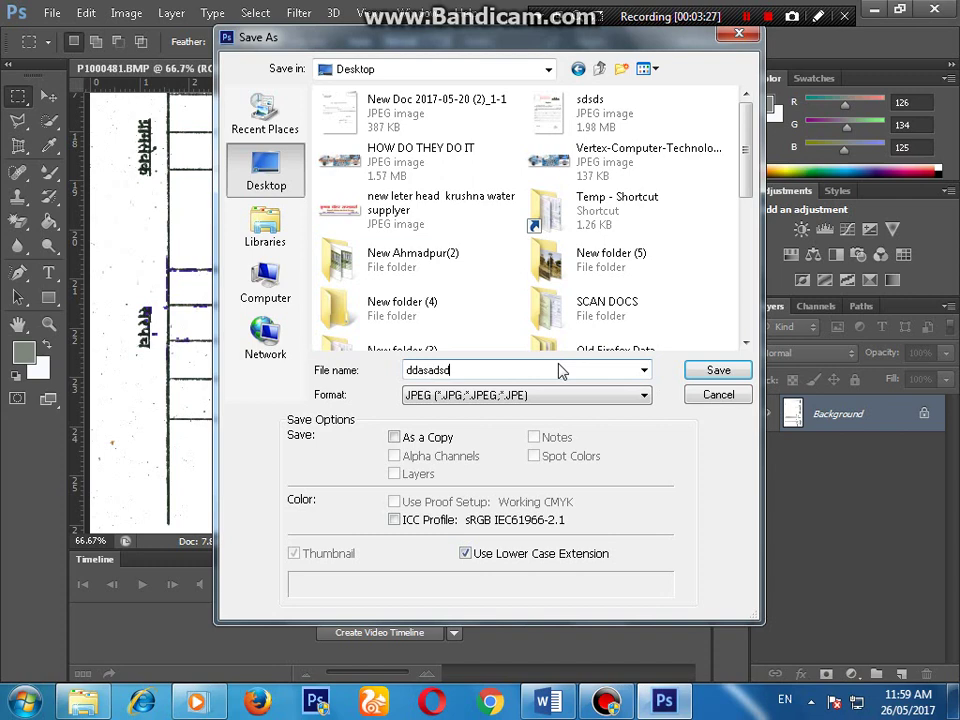
click(559, 371)
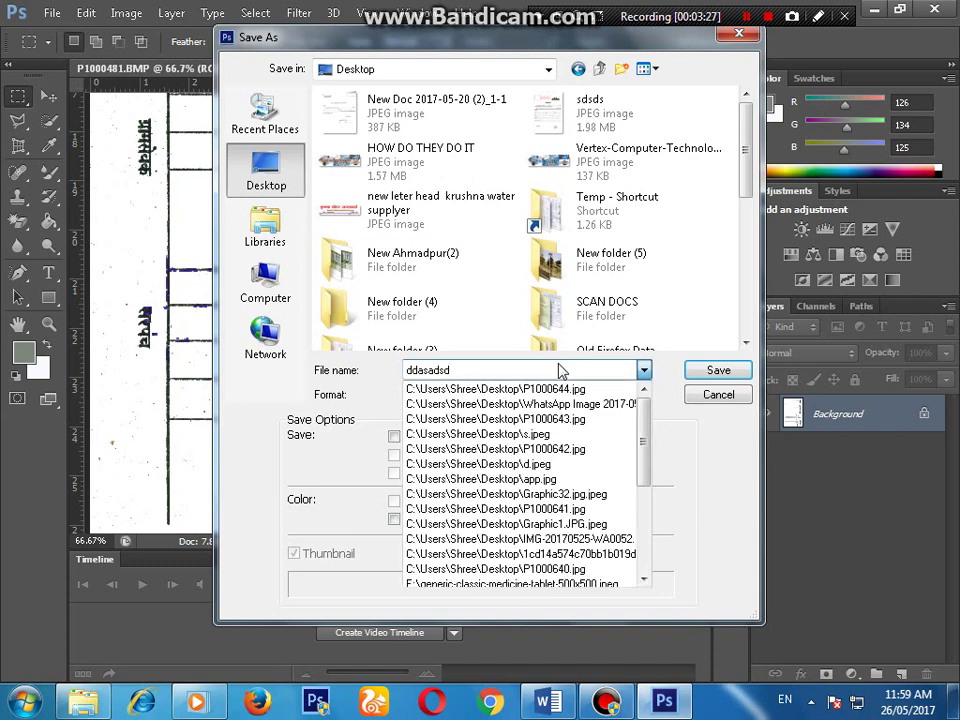
text(Document)
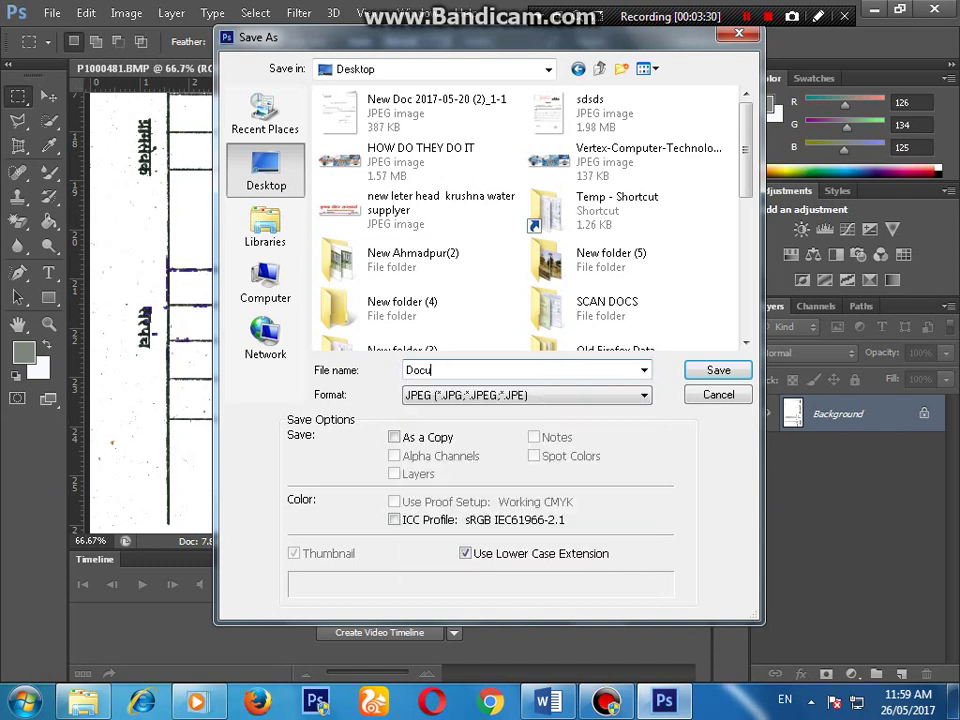
click(279, 186)
click(719, 371)
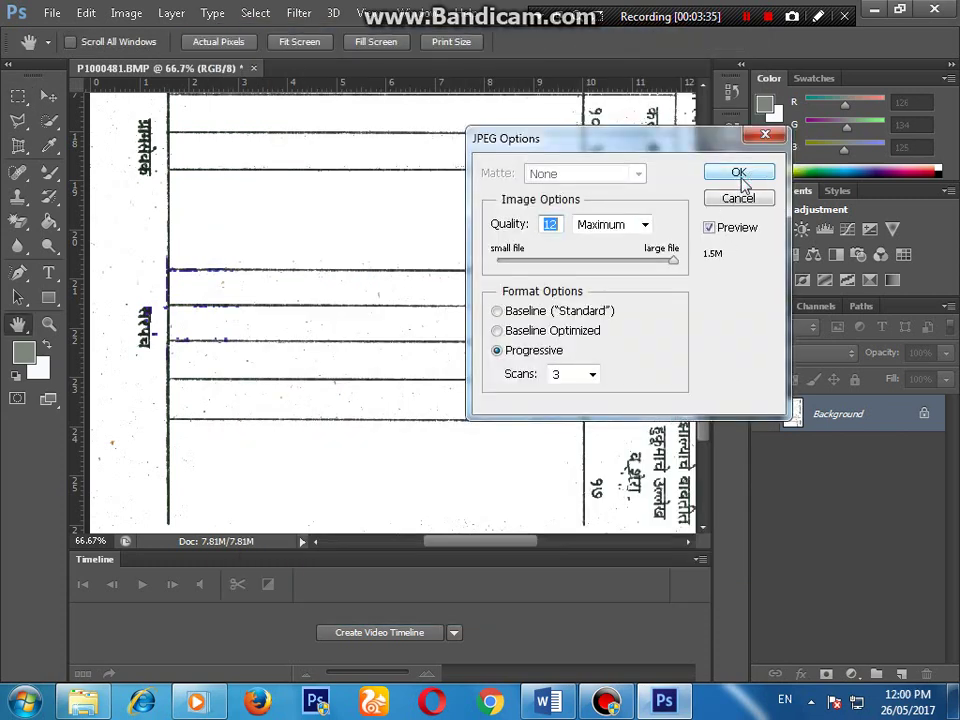
click(739, 173)
click(880, 10)
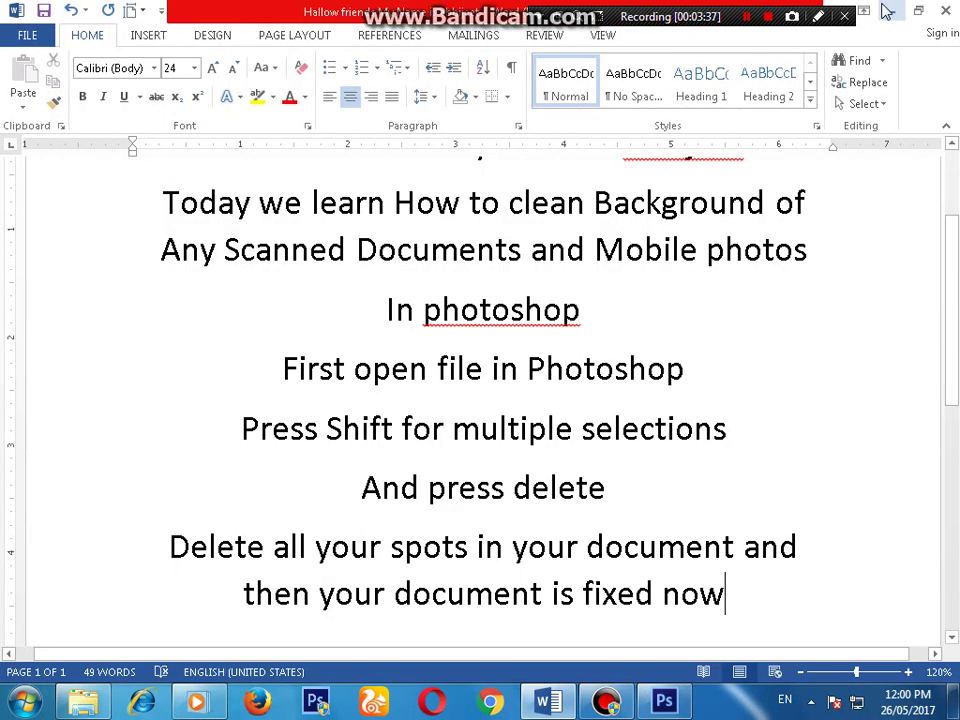
- Open the original scan P1000481 from the desktop in Windows Photo Viewer
click(888, 18)
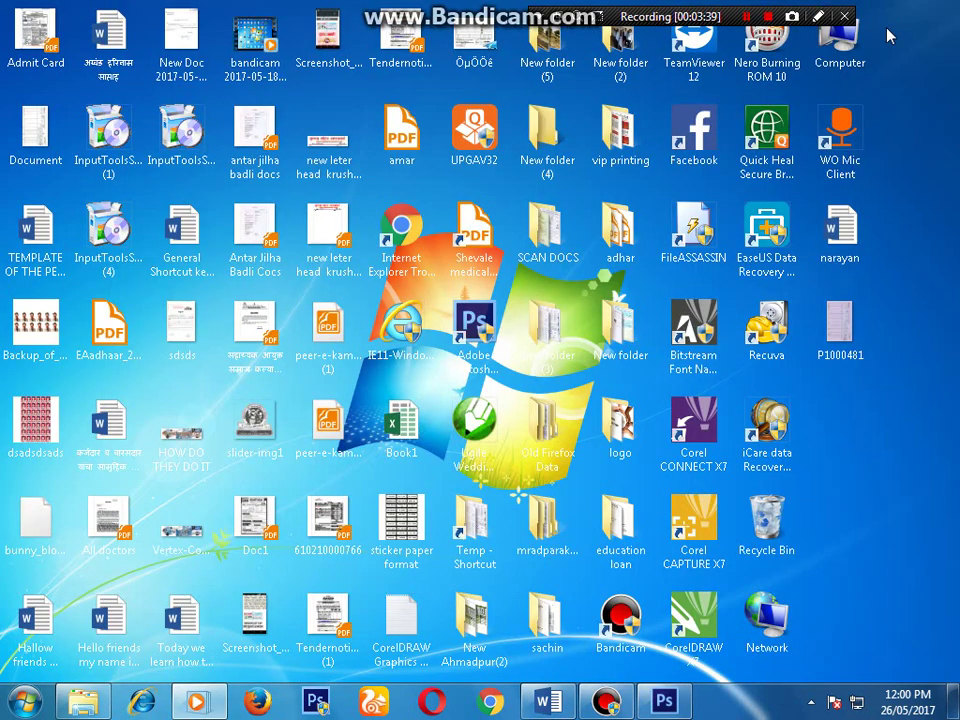
double_click(838, 318)
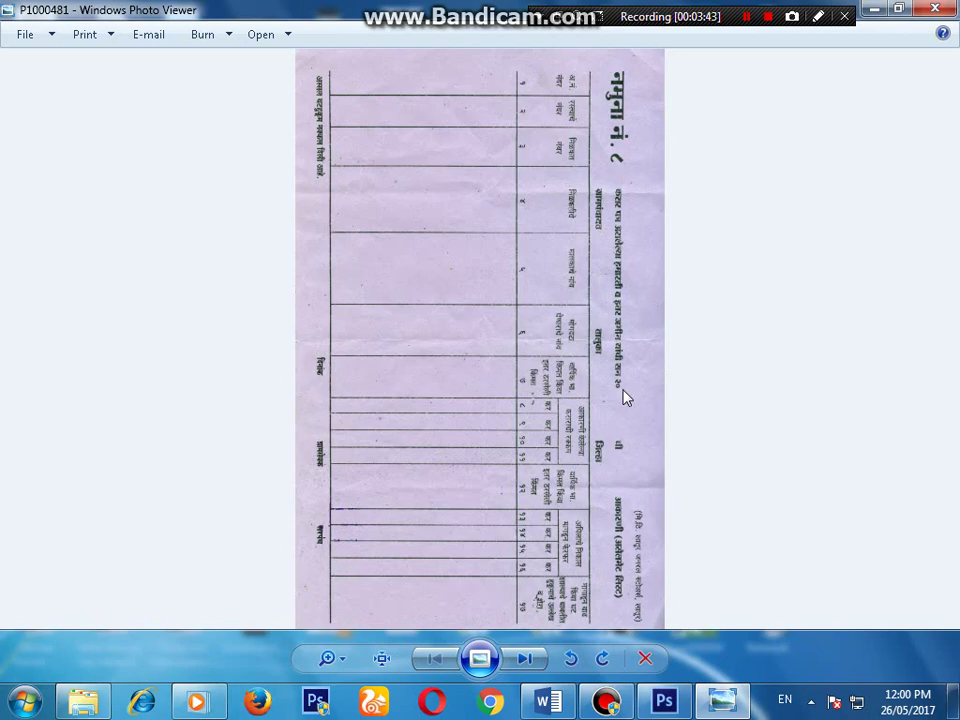
key(alt+Tab)
key(alt+Tab)
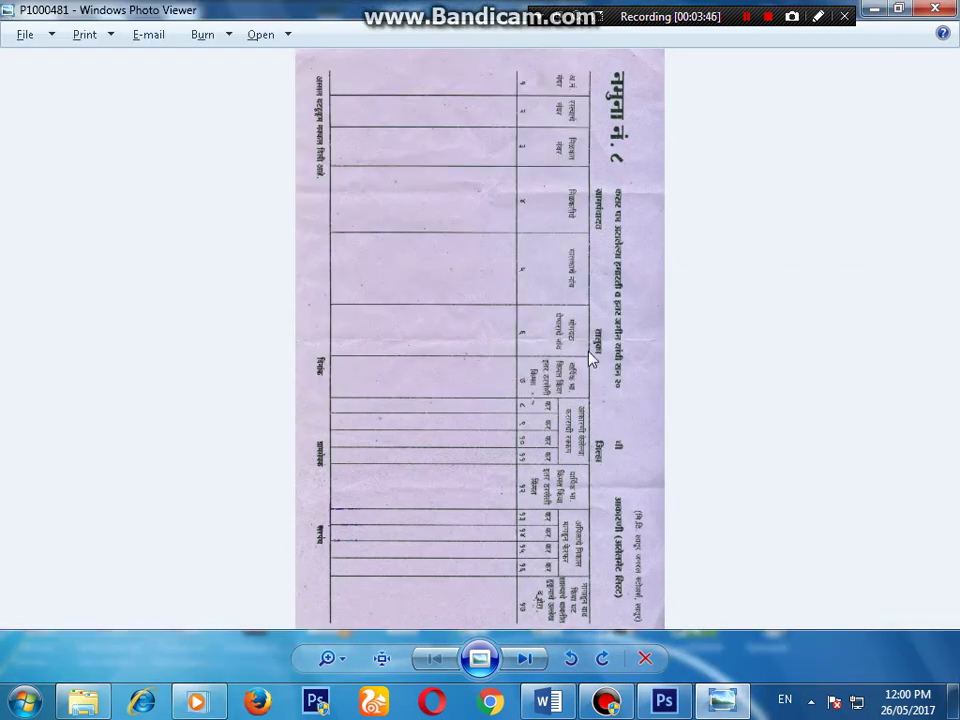
key(alt+Tab)
key(alt+Tab)
key(alt+Tab)
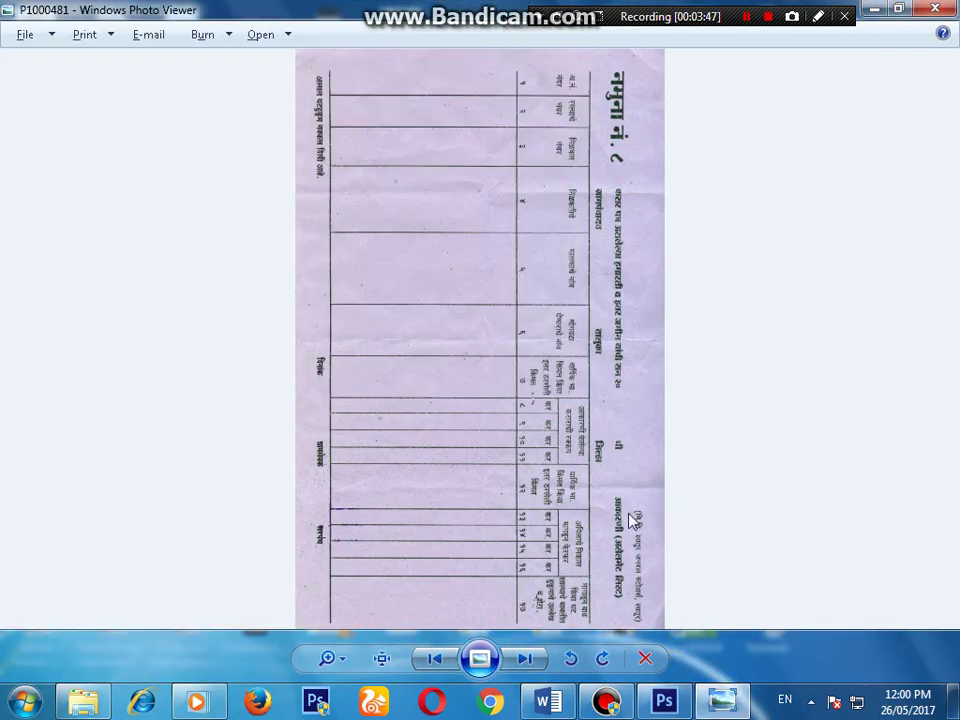
- Add a new Word note line 'After', then bring the original scan back
key(alt+Tab)
key(alt+Tab)
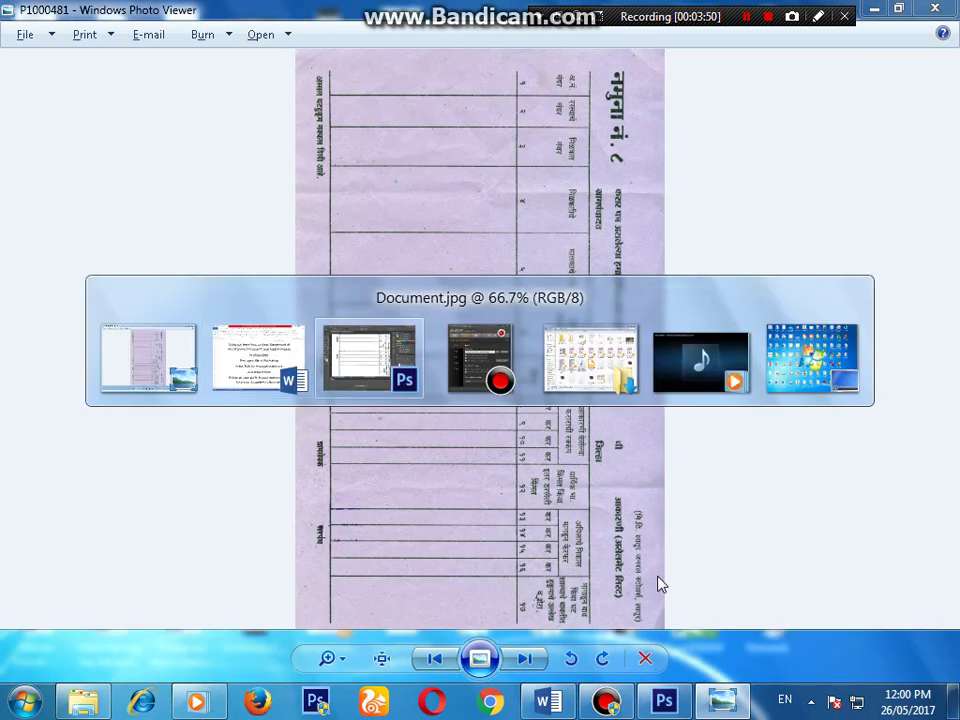
key(alt+Tab)
key(Tab)
key(Tab)
key(Tab)
key(Tab)
key(Tab)
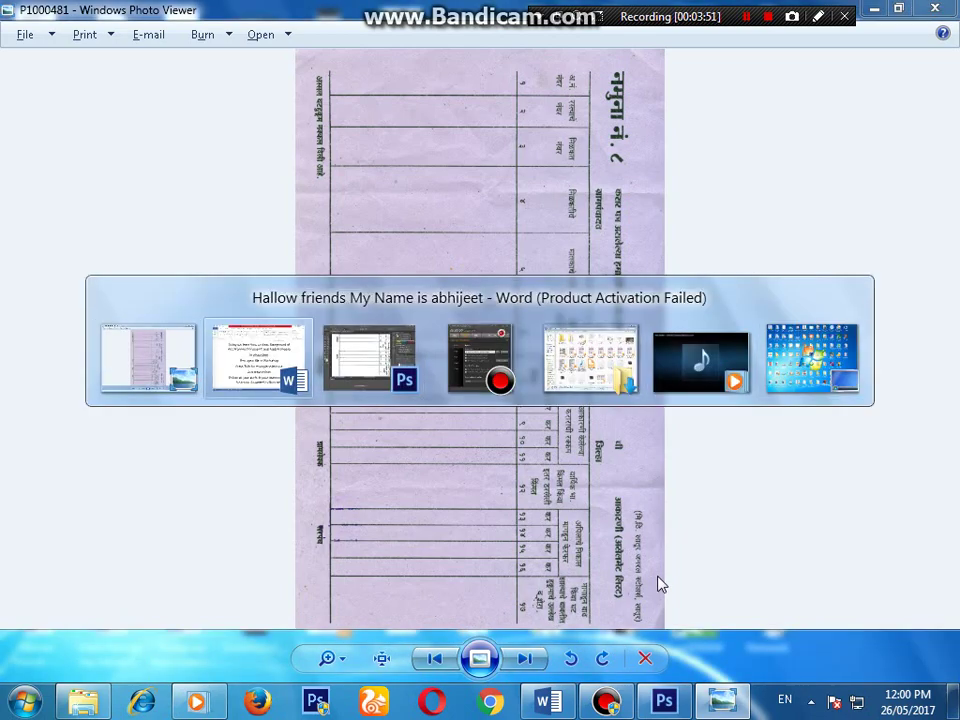
key(Return)
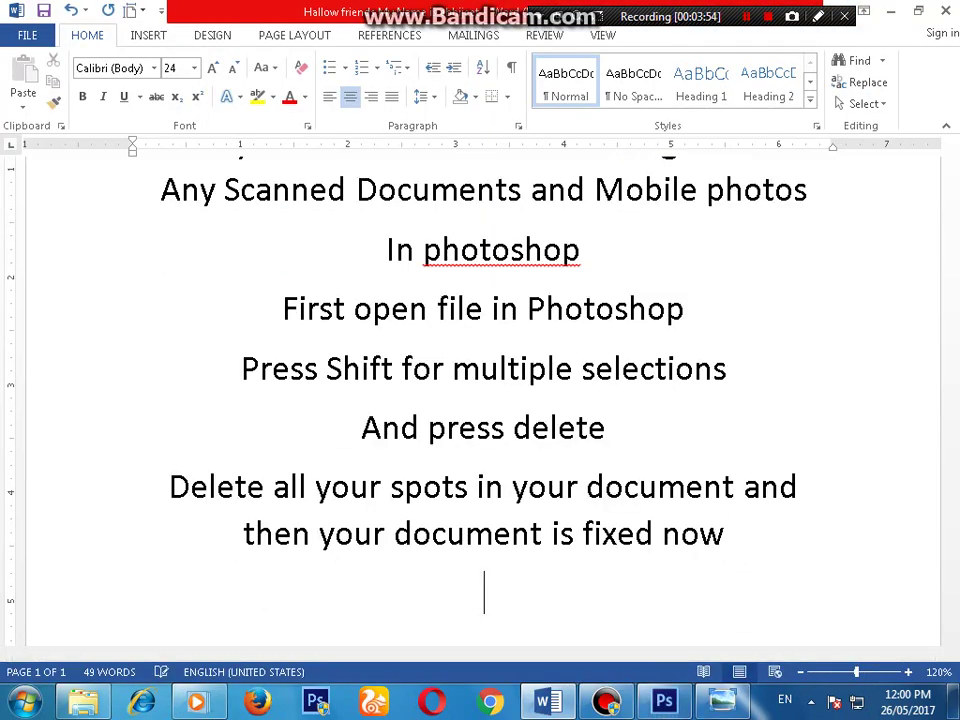
text(after)
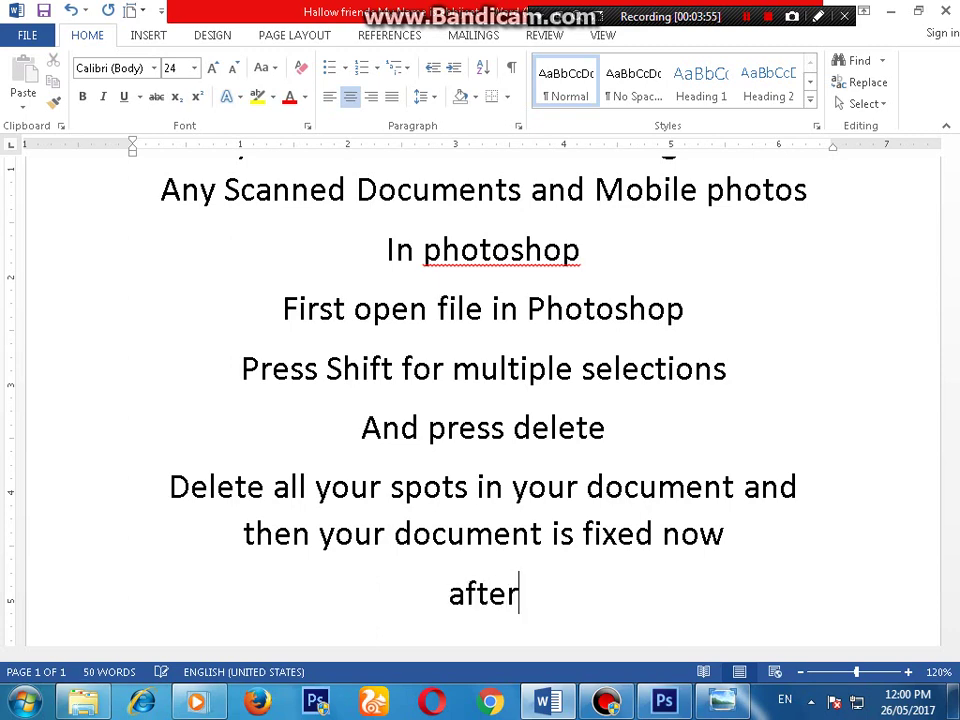
click(722, 700)
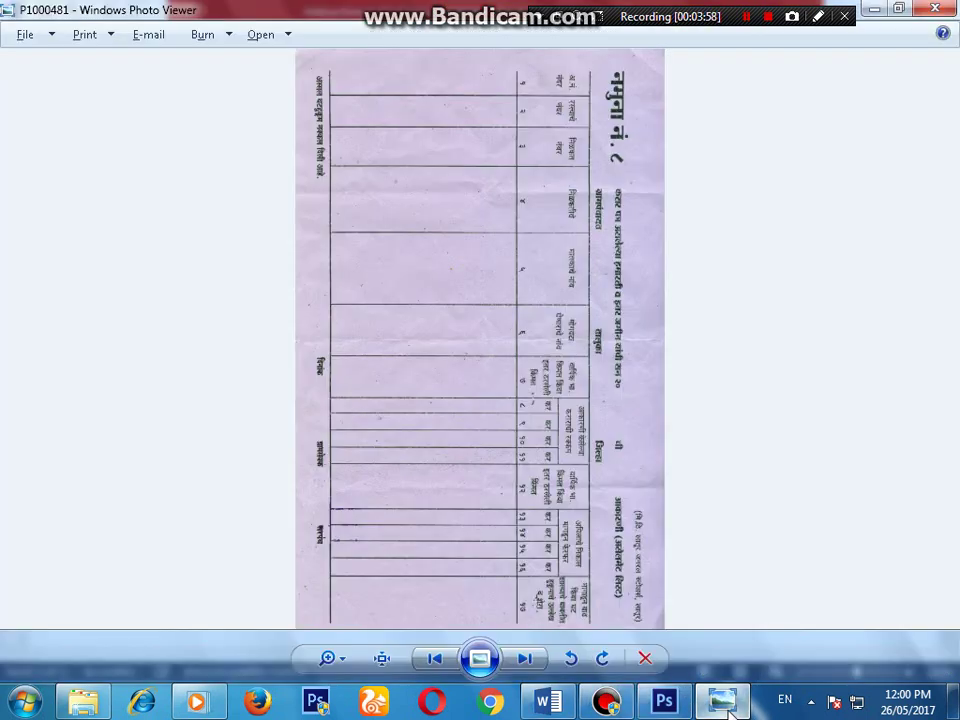
- Open the cleaned Document image from the desktop, then bring the Word notes forward
click(872, 12)
click(889, 13)
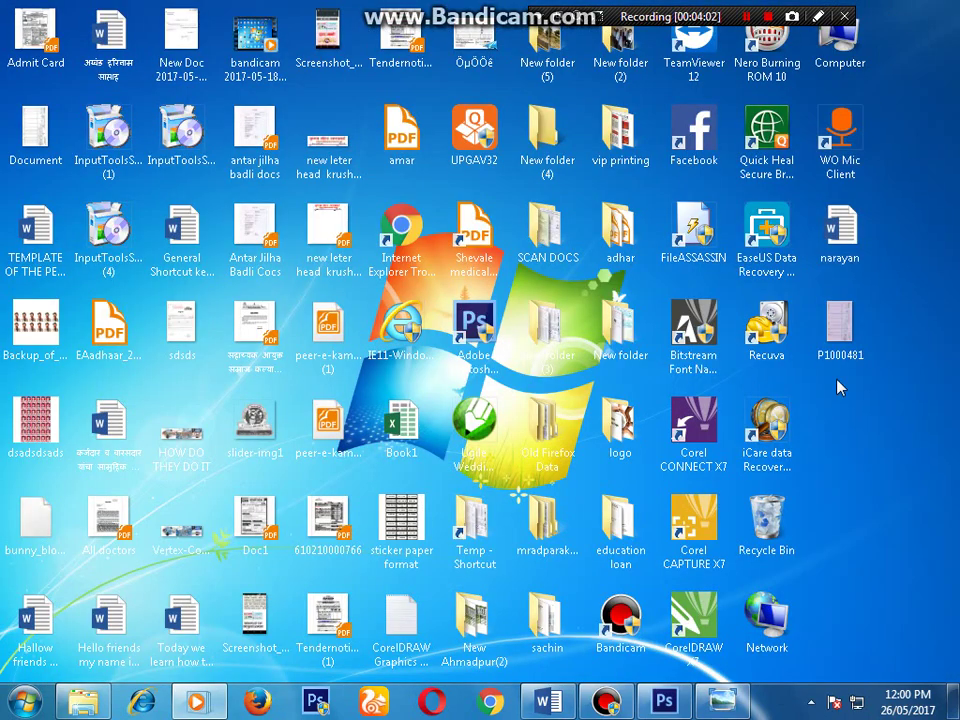
double_click(36, 150)
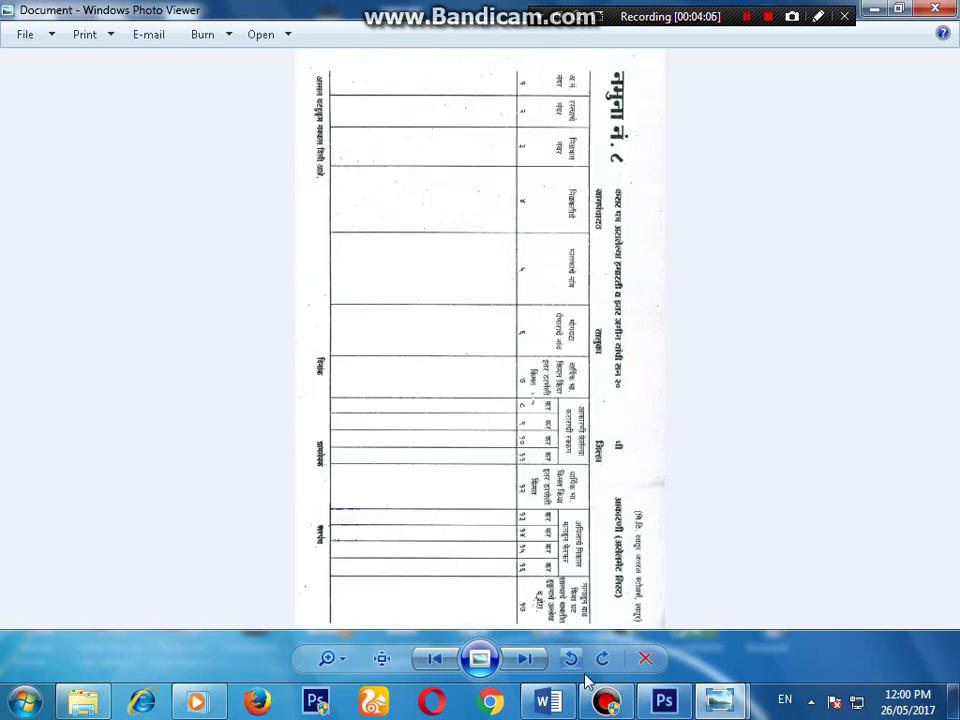
click(548, 703)
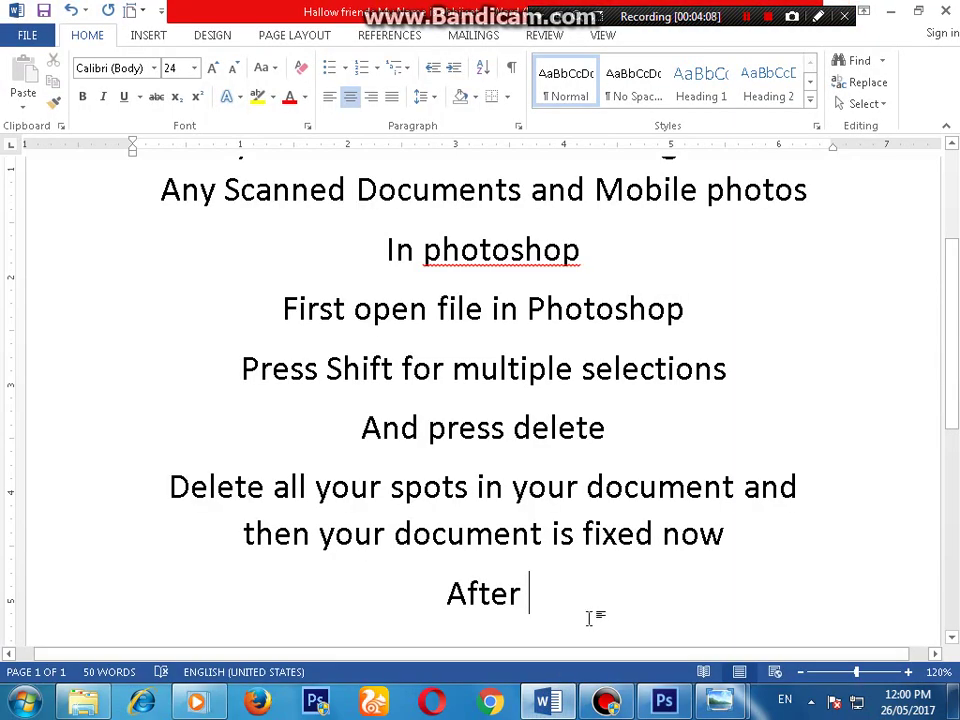
- Add 'before' after 'After' so the last note line reads 'After before'
text(before)
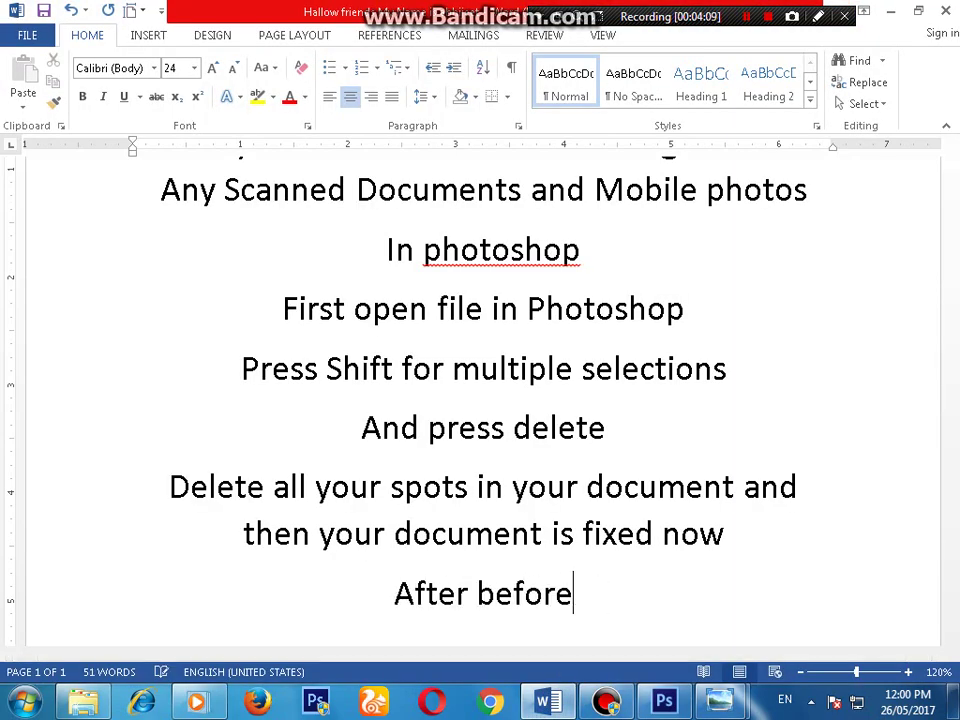